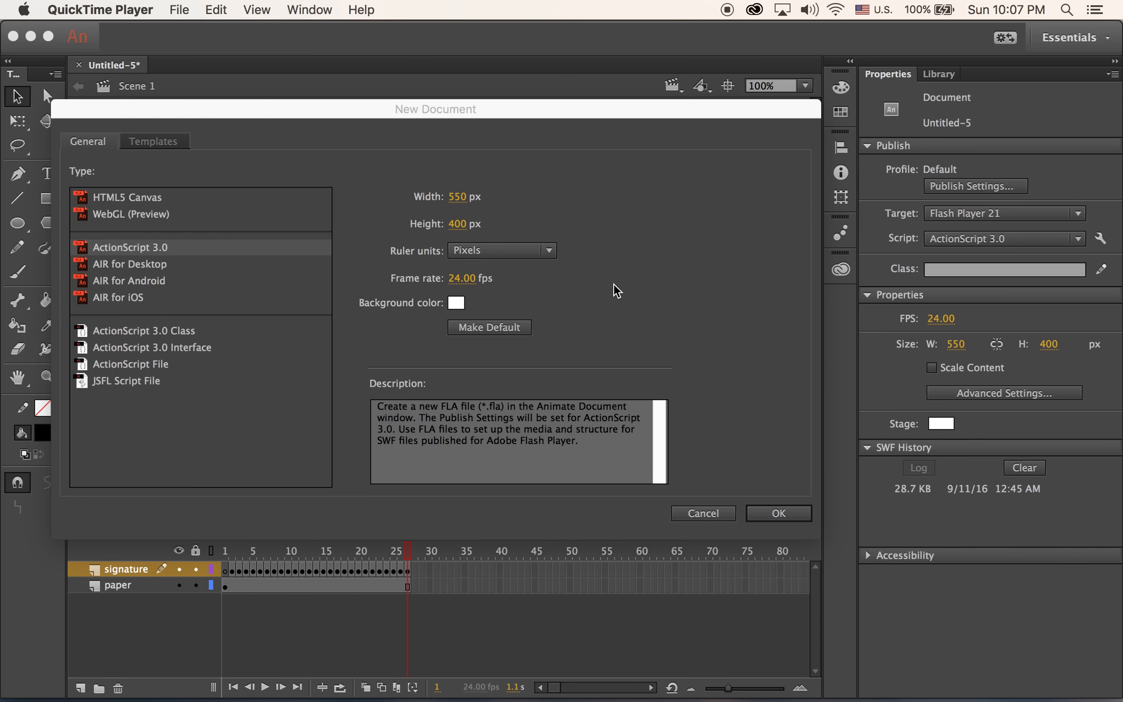
# Create a new blank 550×400 px ActionScript 3.0 document
pyautogui.click(790, 501)
pyautogui.click(790, 511)
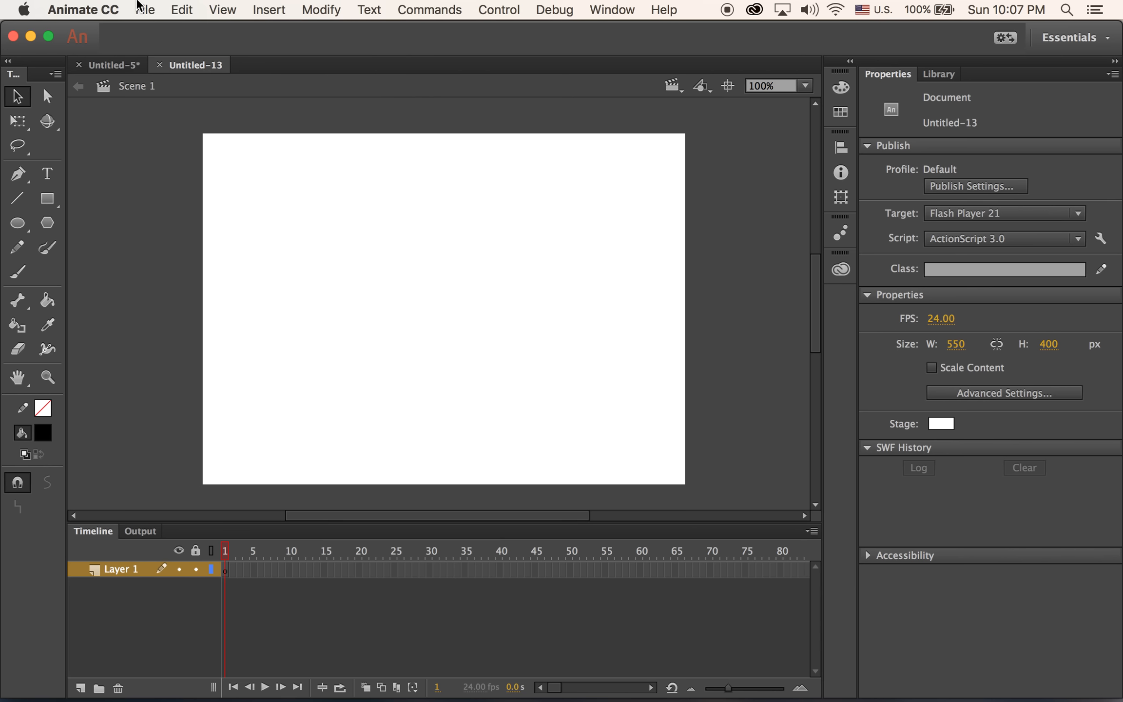
# Import Old_paper.jpg onto the stage
pyautogui.press('super+o')
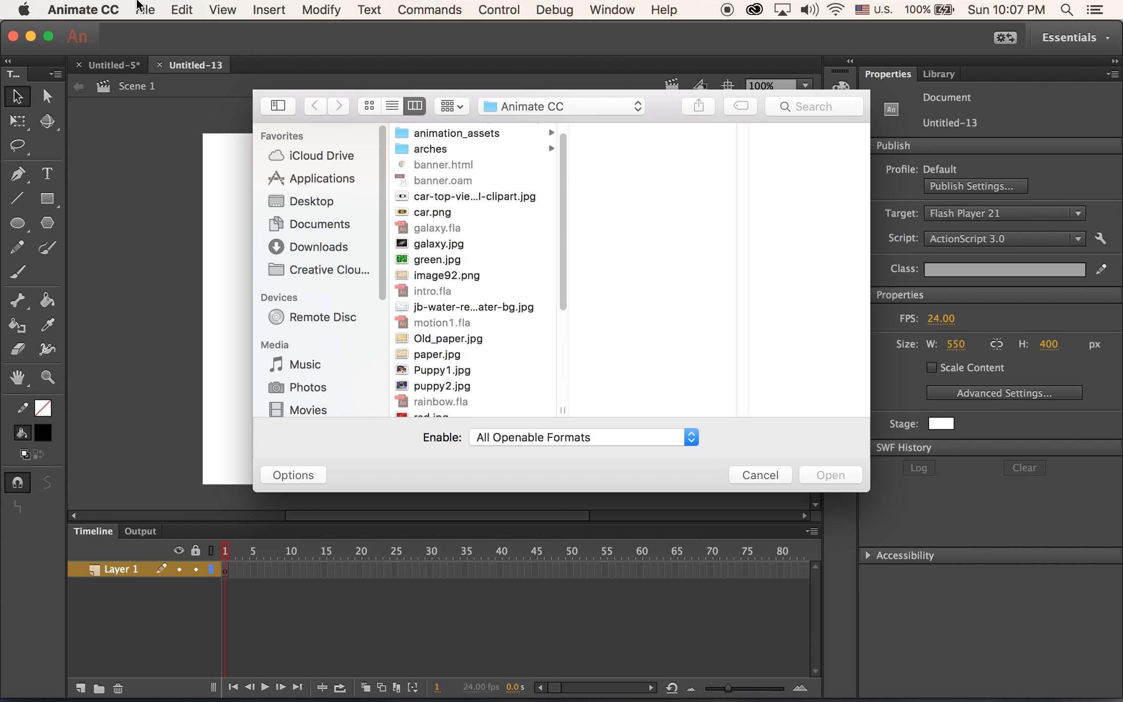
pyautogui.moveTo(563, 252); pyautogui.dragTo(563, 269)
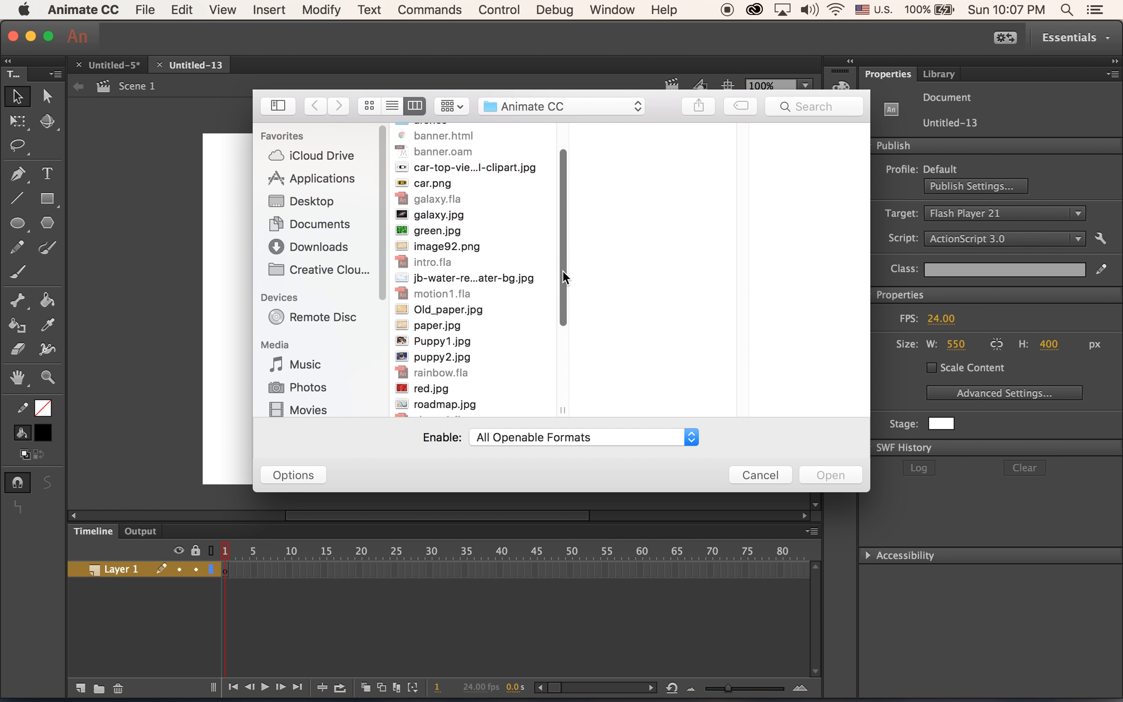
pyautogui.scroll(-2, 537, 275)
pyautogui.click(446, 275)
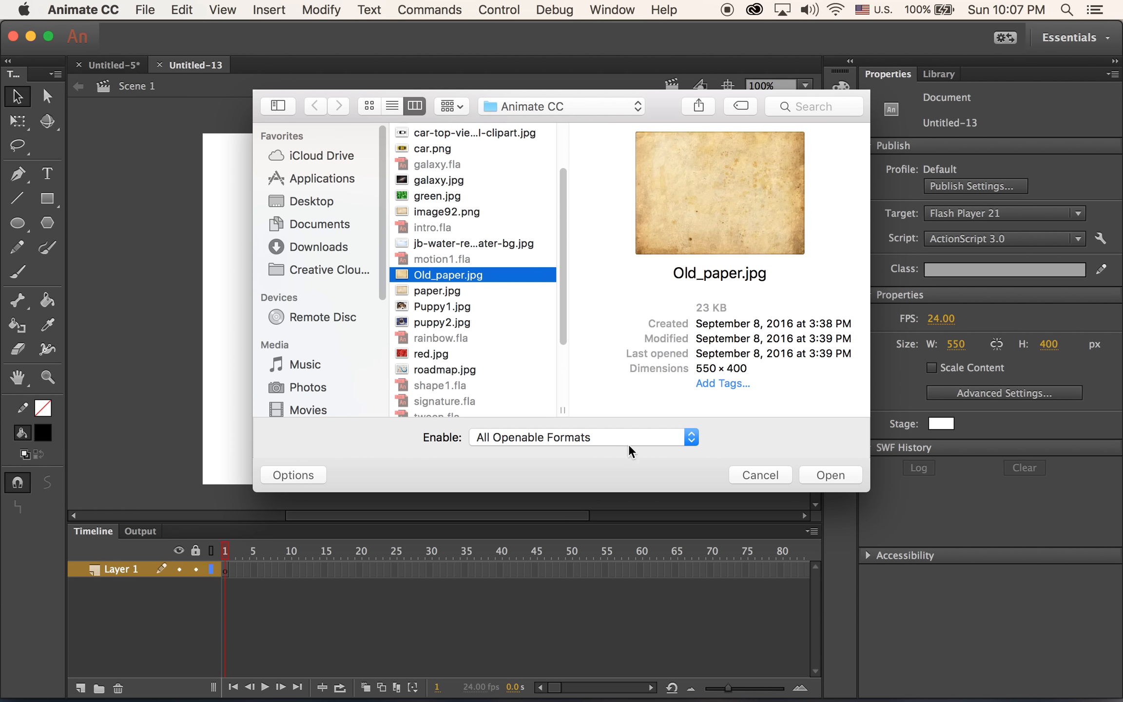
pyautogui.press('Return')
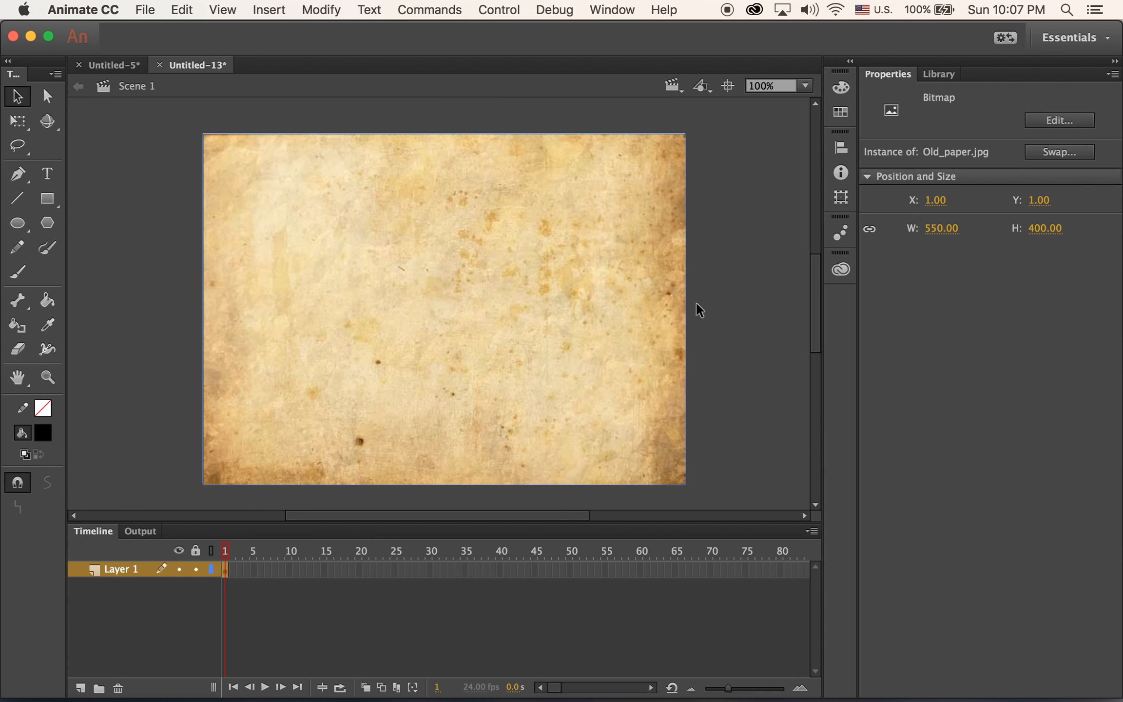
# Position the paper image at X 0, Y 0
pyautogui.click(928, 204)
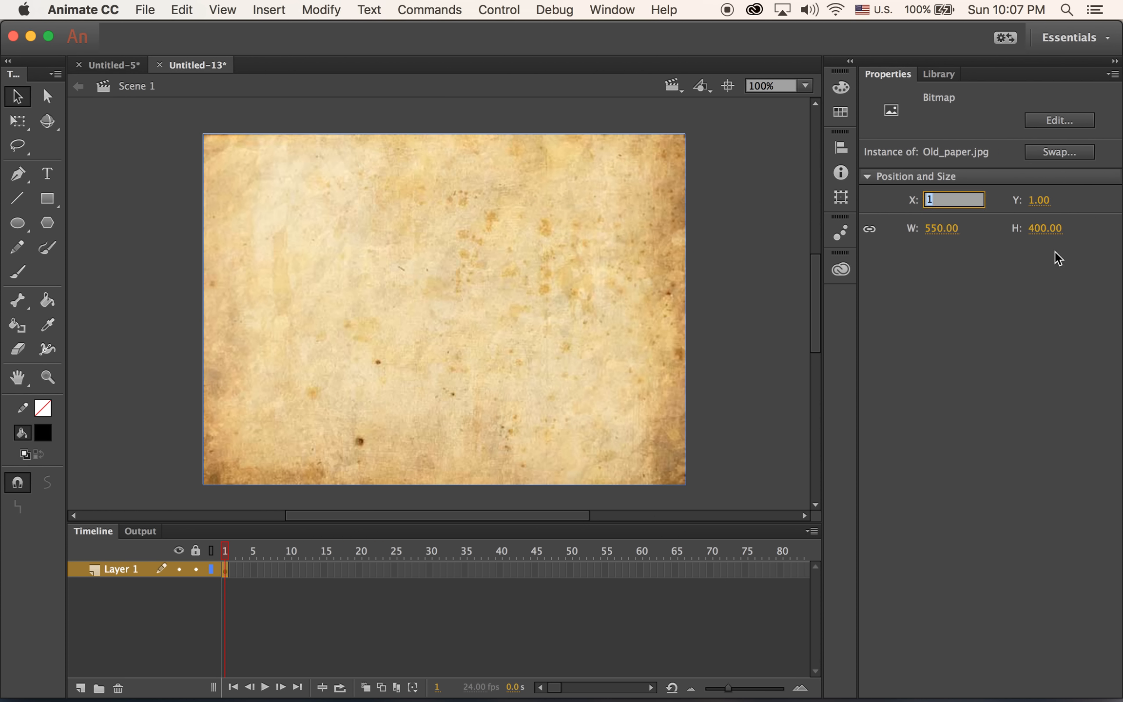
pyautogui.write('0')
pyautogui.press('Tab')
pyautogui.write('0')
pyautogui.press('Return')
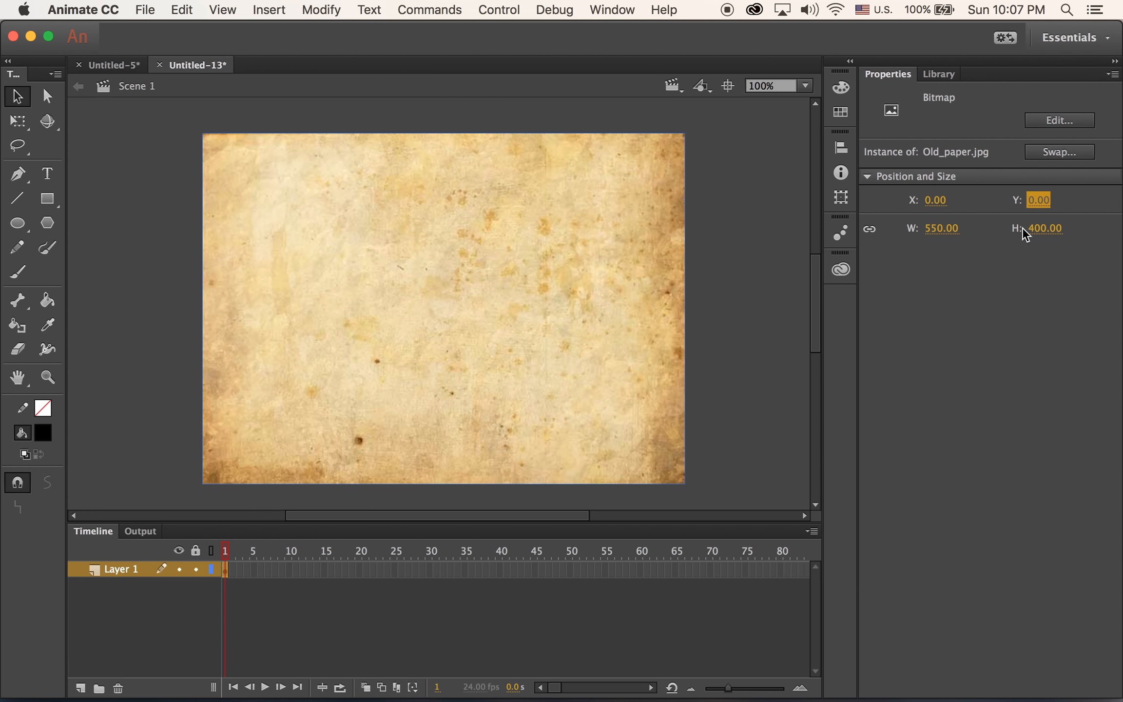
# Rename Layer 1 to 'paper'
pyautogui.click(129, 570)
pyautogui.doubleClick(129, 570)
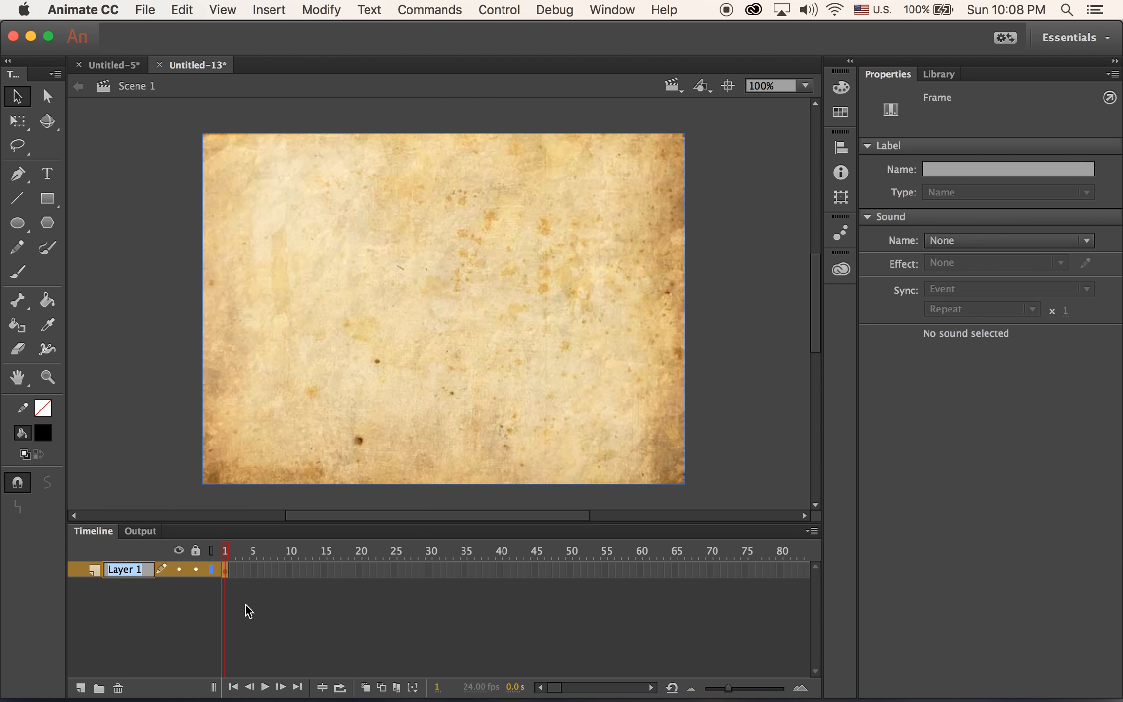
pyautogui.write('paper')
pyautogui.press('Return')
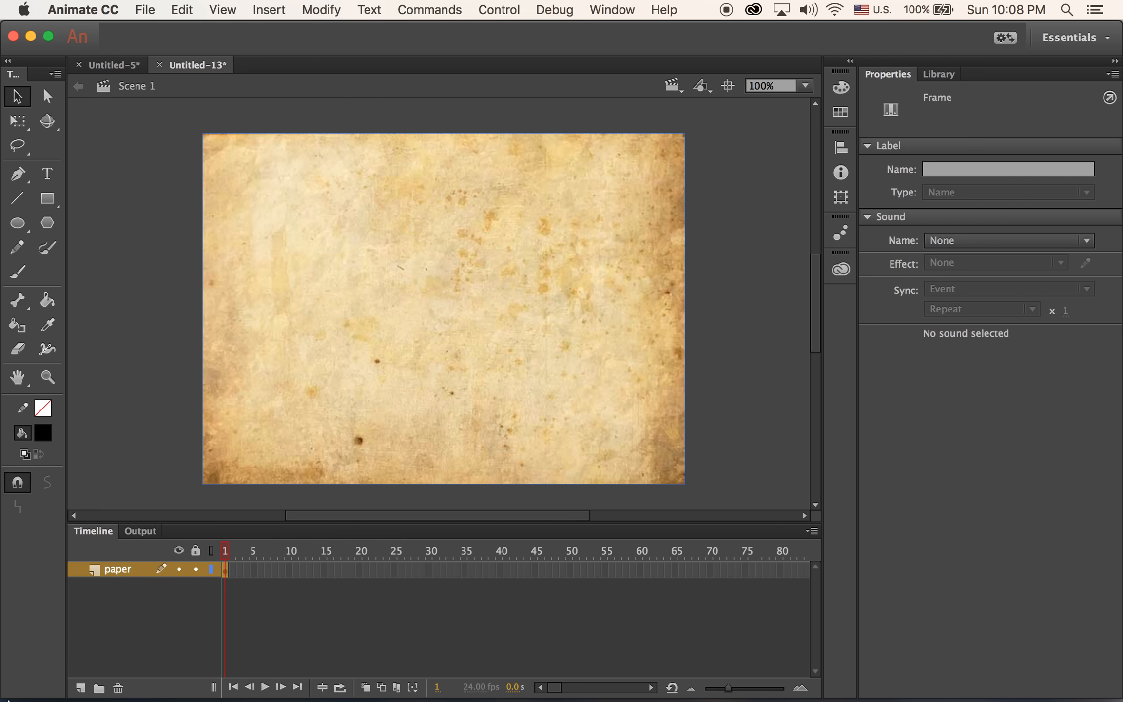
# Add a new layer above paper named 'signature'
pyautogui.click(81, 688)
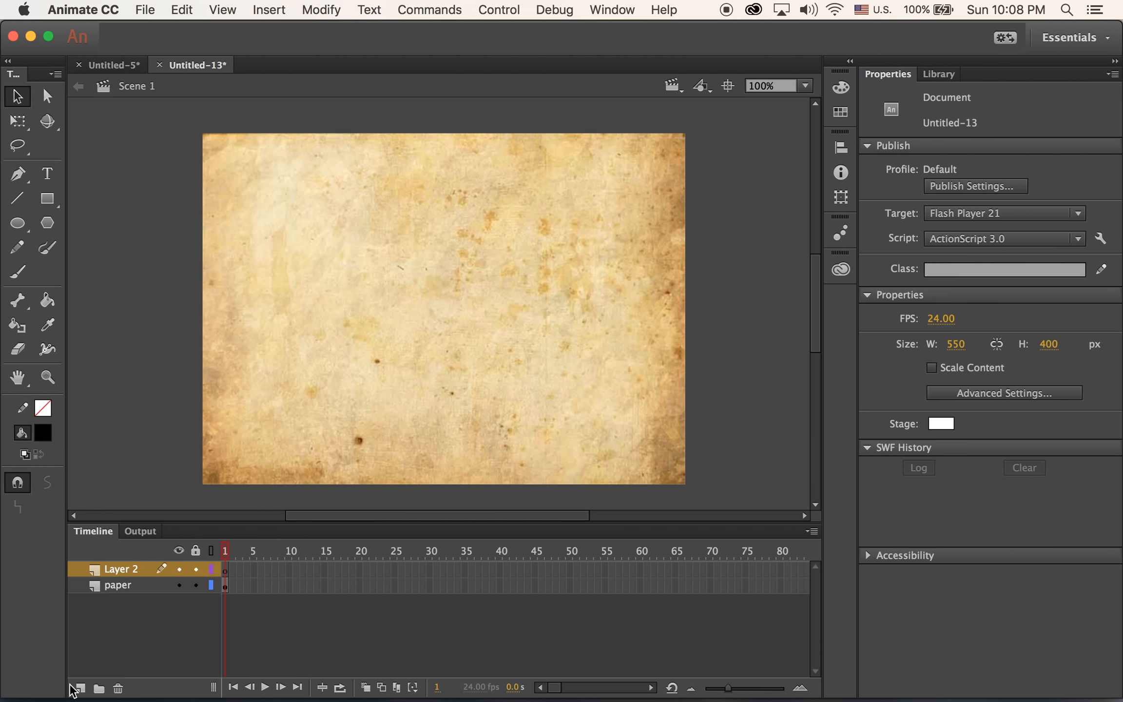
pyautogui.click(123, 575)
pyautogui.write('signature')
pyautogui.press('Return')
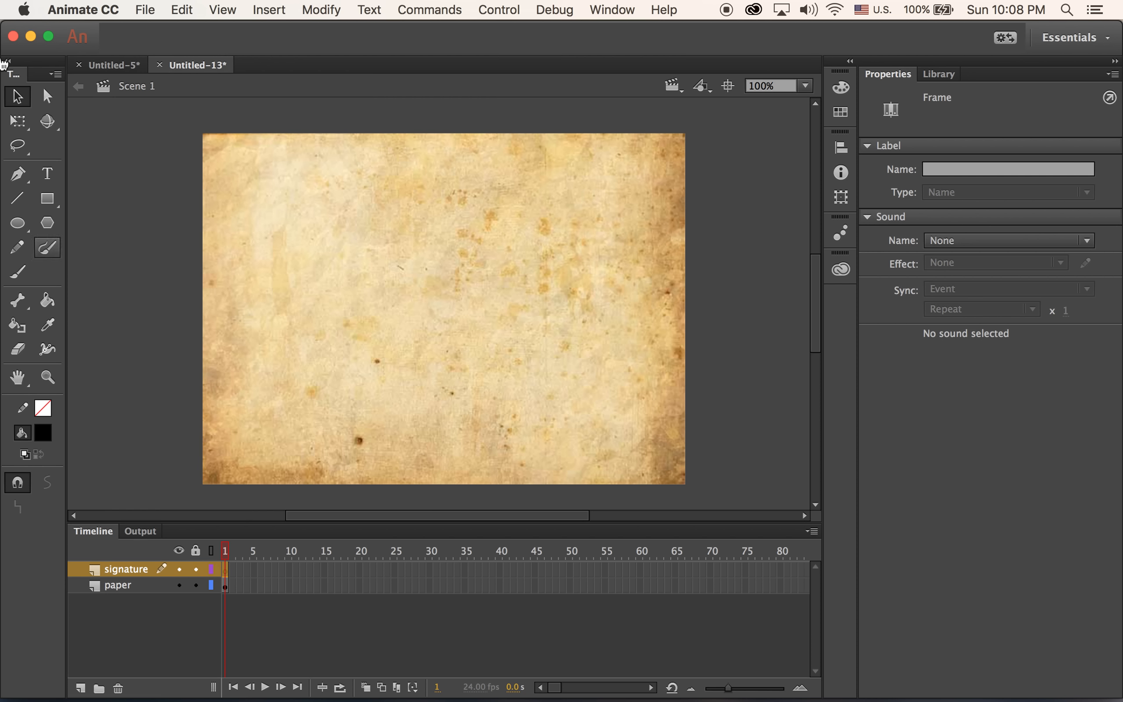
# Set the Text tool's font family to Notera Personal Use Only
pyautogui.click(54, 175)
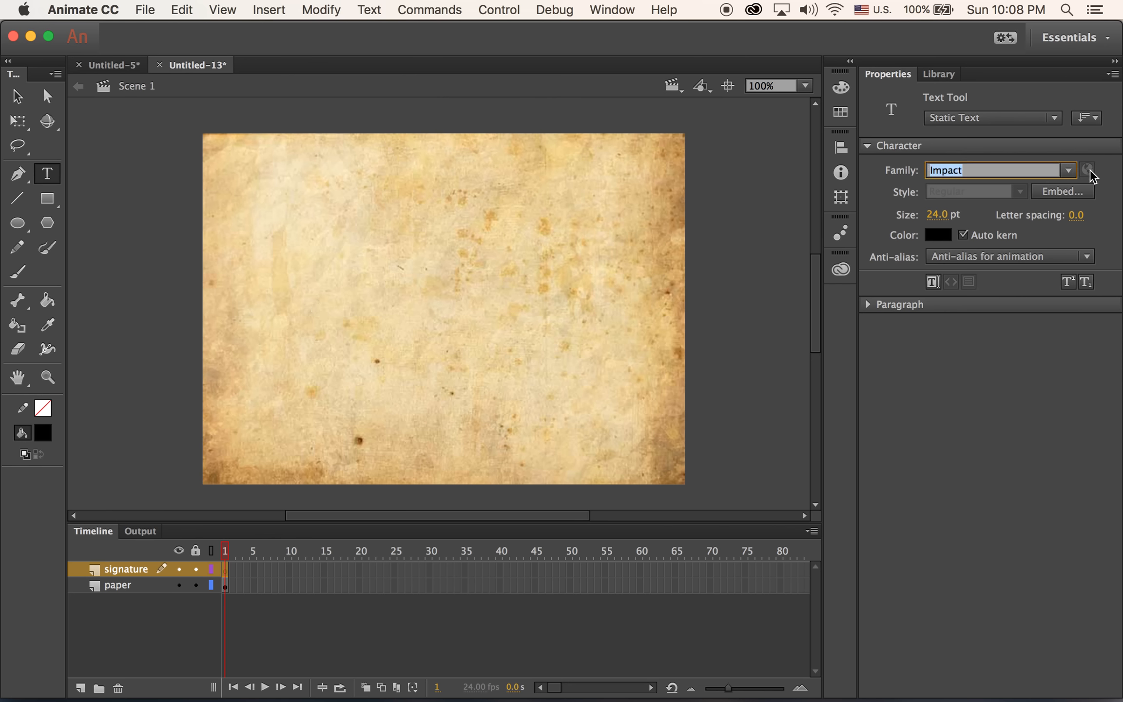
pyautogui.click(1064, 174)
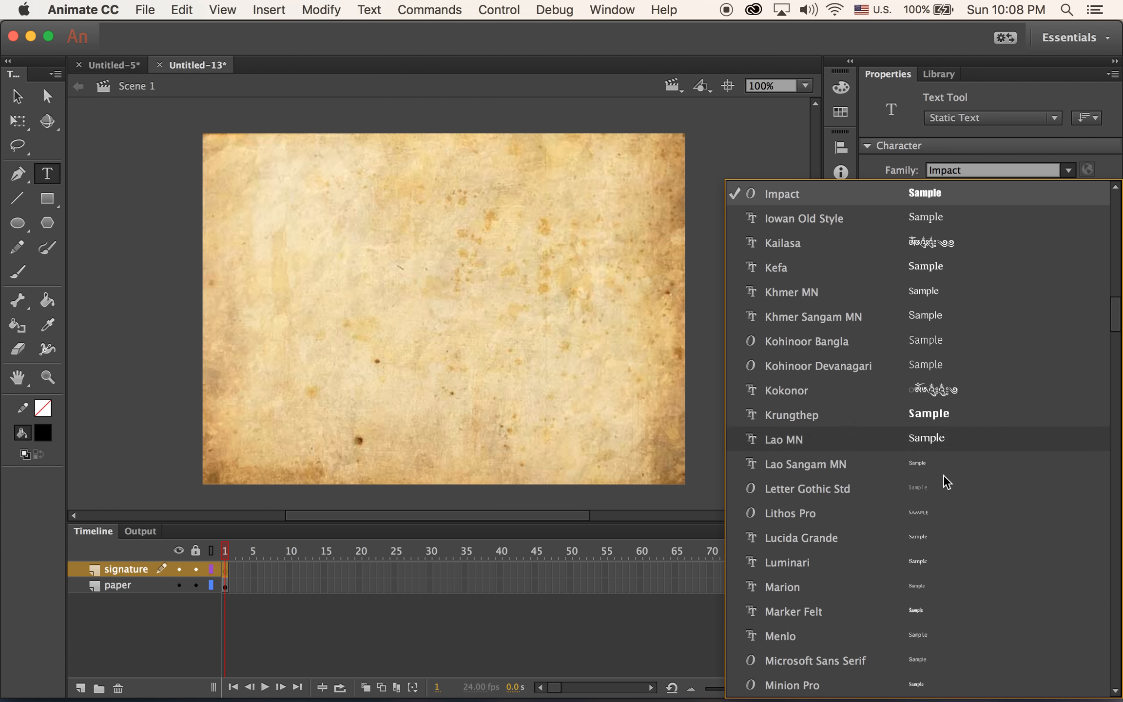
pyautogui.scroll(-5, 912, 575)
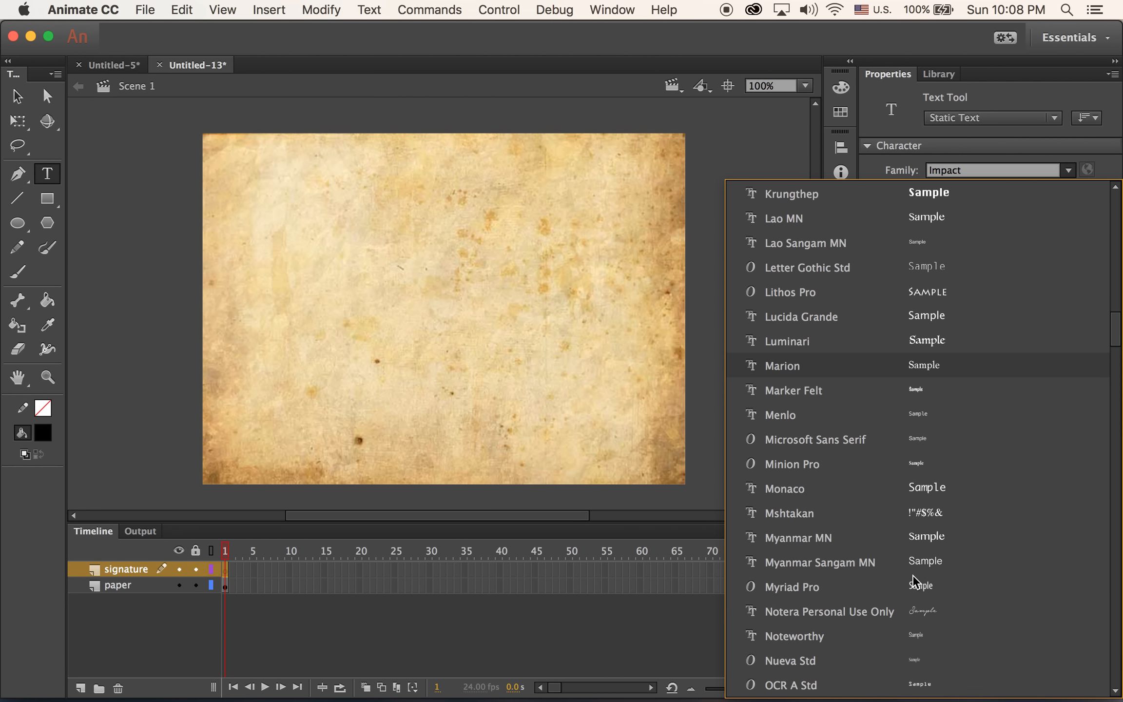
pyautogui.click(861, 616)
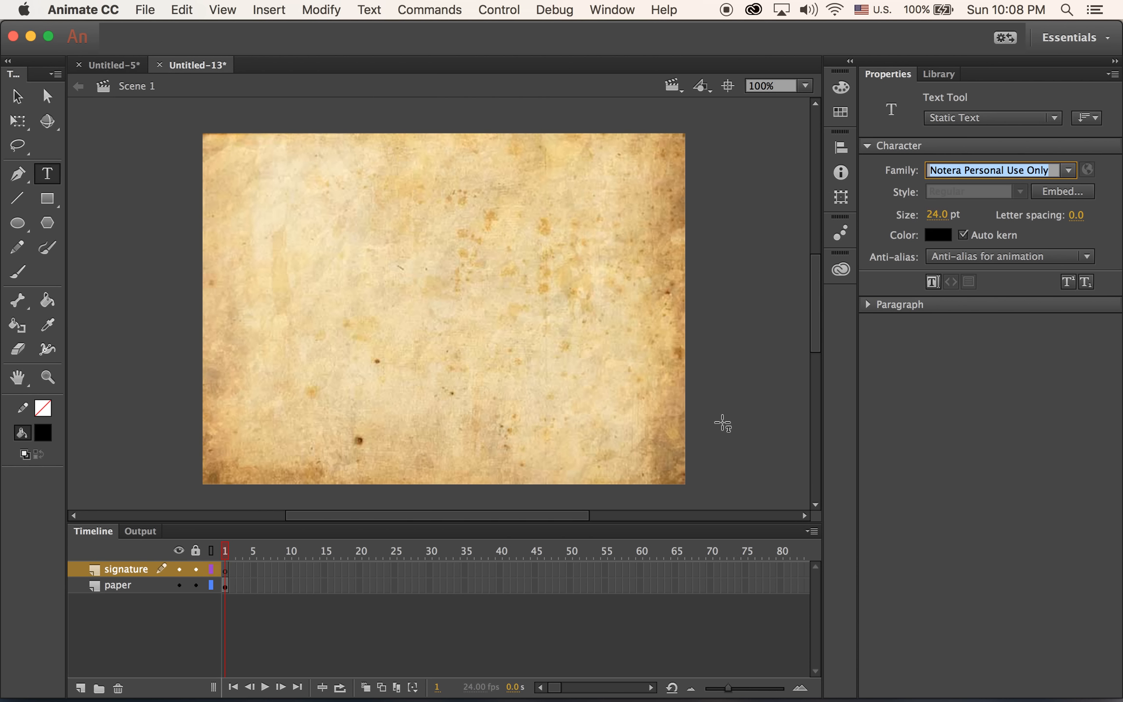
pyautogui.click(315, 344)
pyautogui.write('jon')
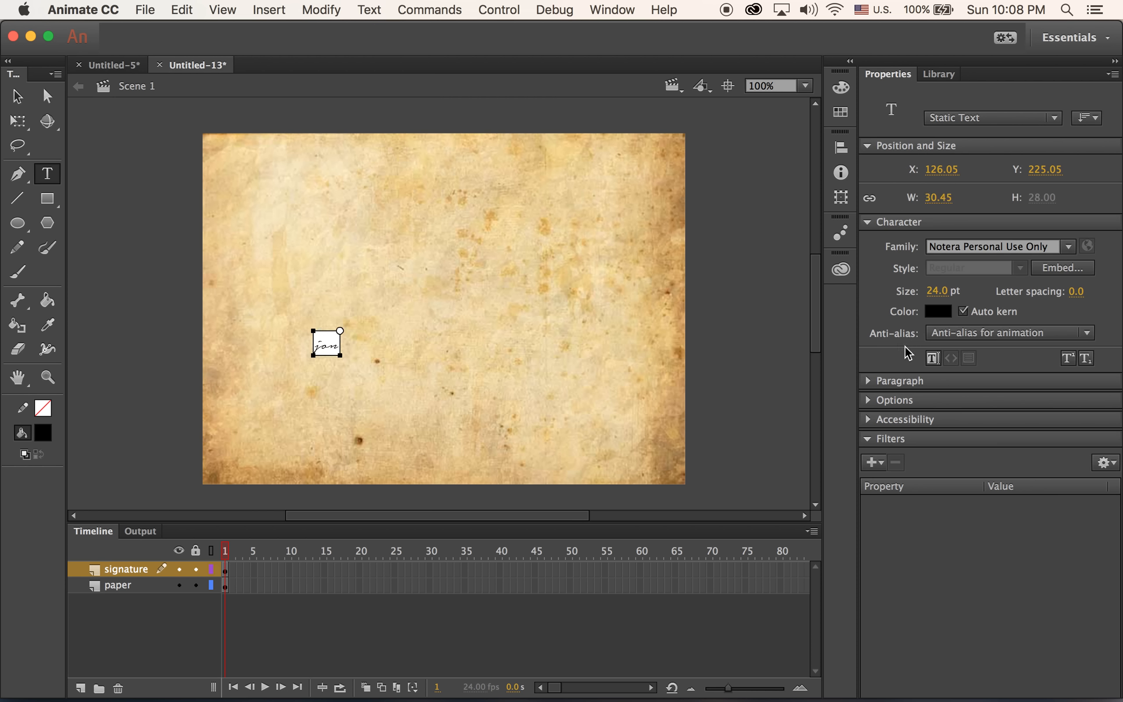
pyautogui.write('gyoon kim')
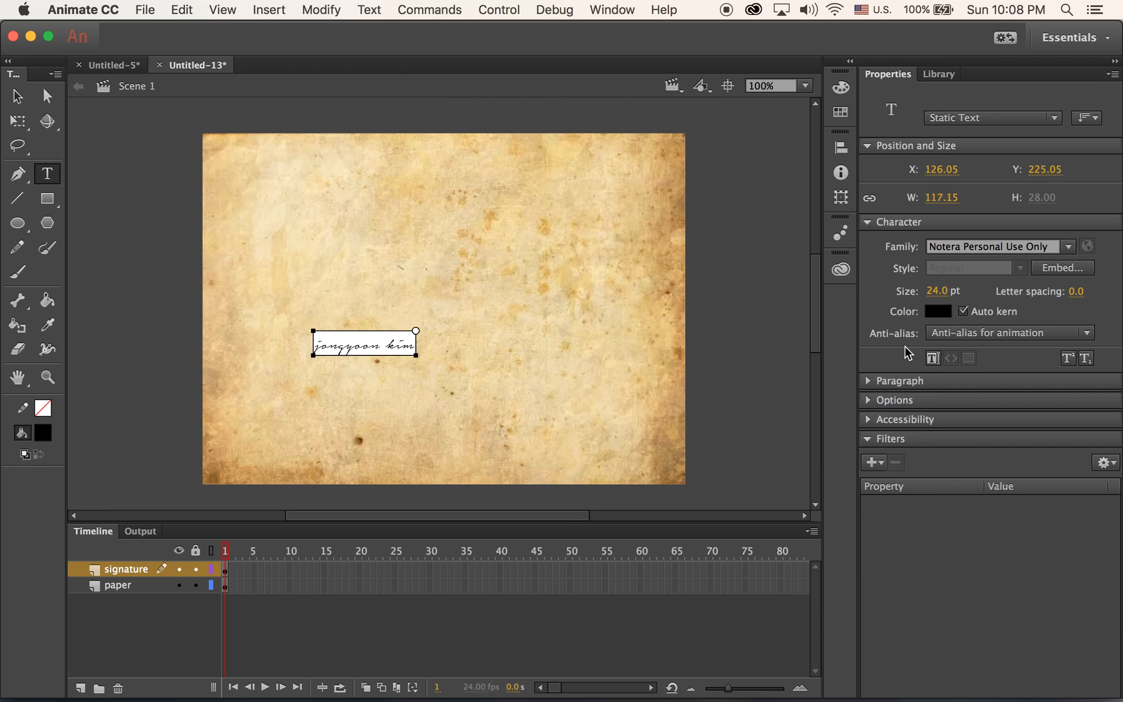
pyautogui.click(17, 96)
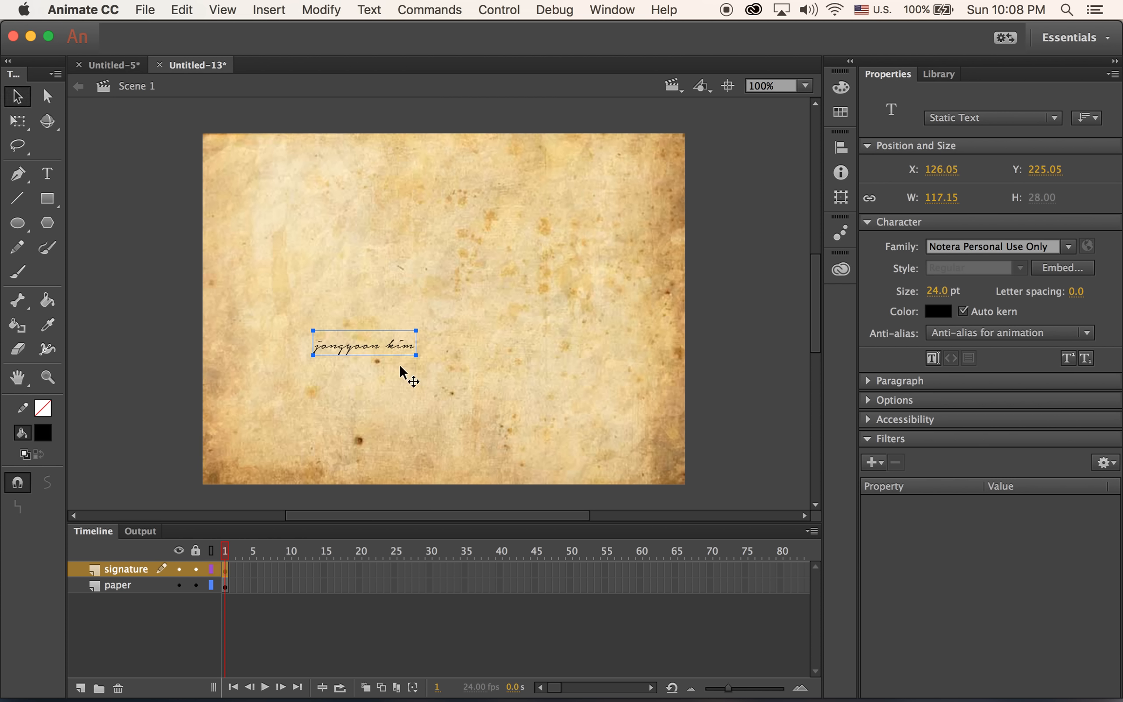
# Scale up the text, centre it on the paper and rotate it to slant upward
pyautogui.click(18, 120)
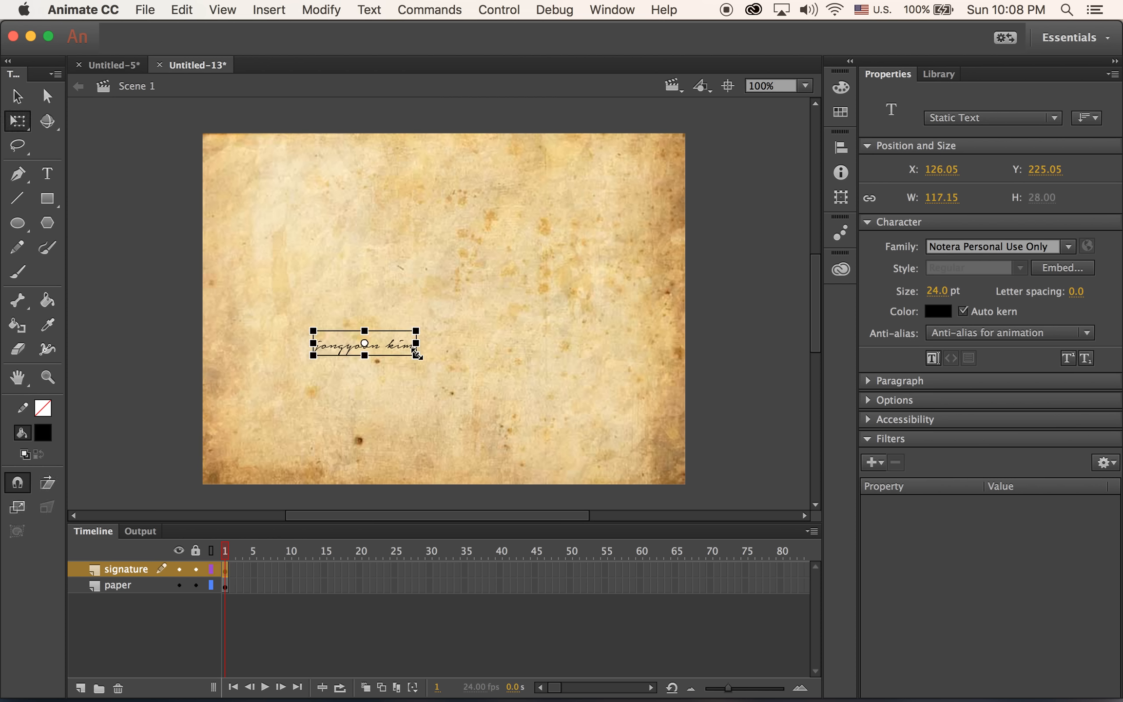
pyautogui.moveTo(416, 356)
pyautogui.mouseDown()
pyautogui.moveTo(616, 466)
pyautogui.moveTo(529, 431)
pyautogui.moveTo(542, 434)
pyautogui.mouseUp()
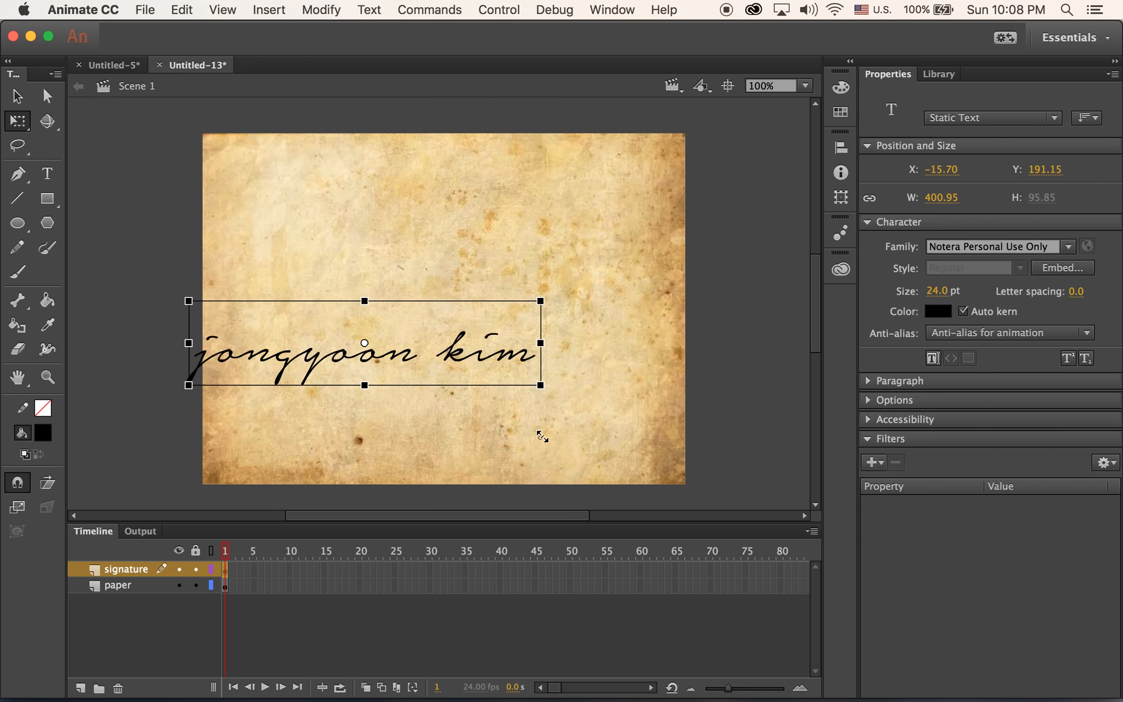
pyautogui.moveTo(463, 358)
pyautogui.mouseDown()
pyautogui.moveTo(536, 341)
pyautogui.moveTo(532, 317)
pyautogui.mouseUp()
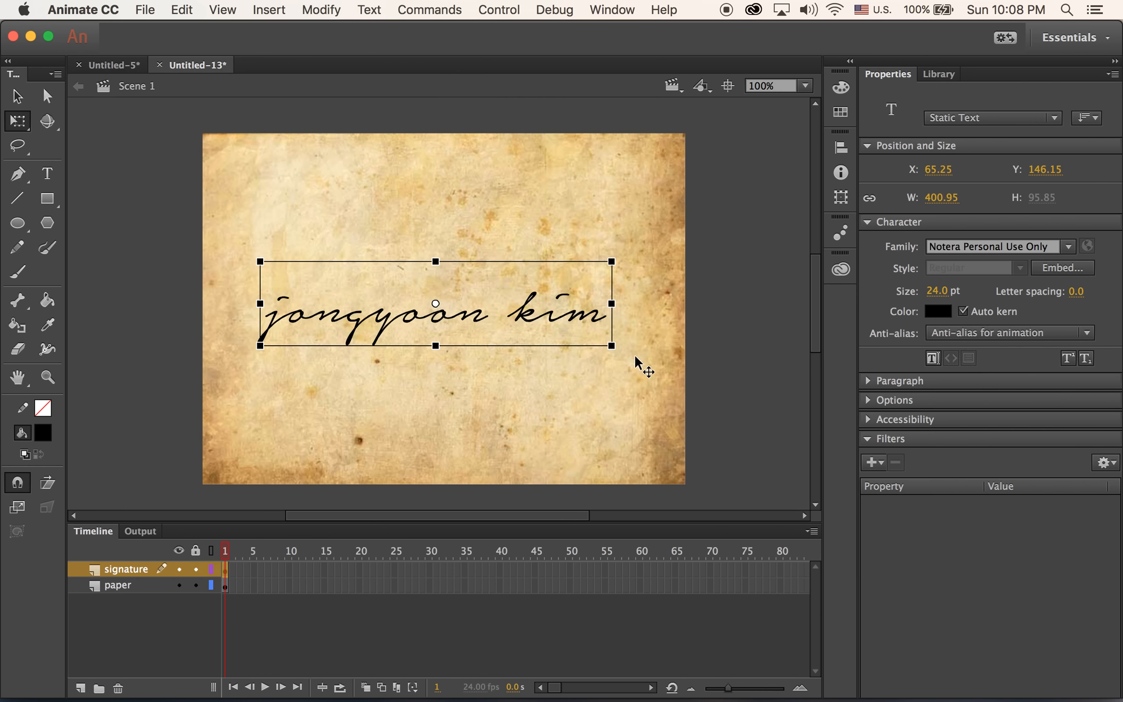
pyautogui.moveTo(618, 363)
pyautogui.mouseDown()
pyautogui.moveTo(646, 246)
pyautogui.moveTo(647, 285)
pyautogui.mouseUp()
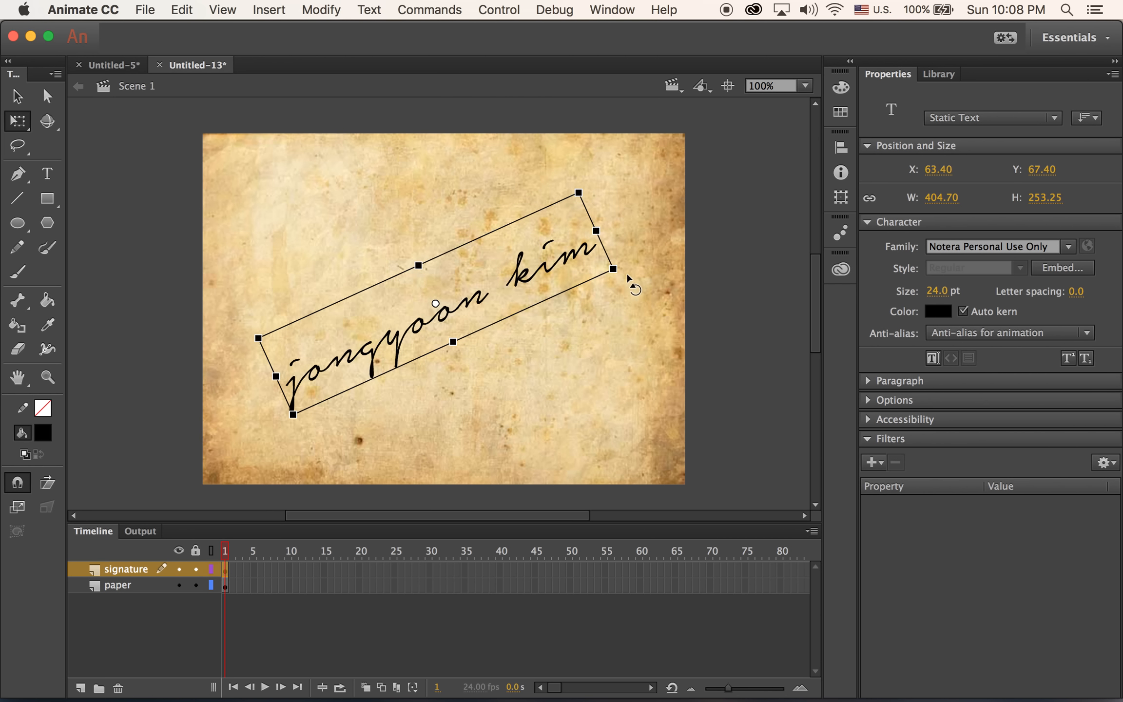
pyautogui.press('v')
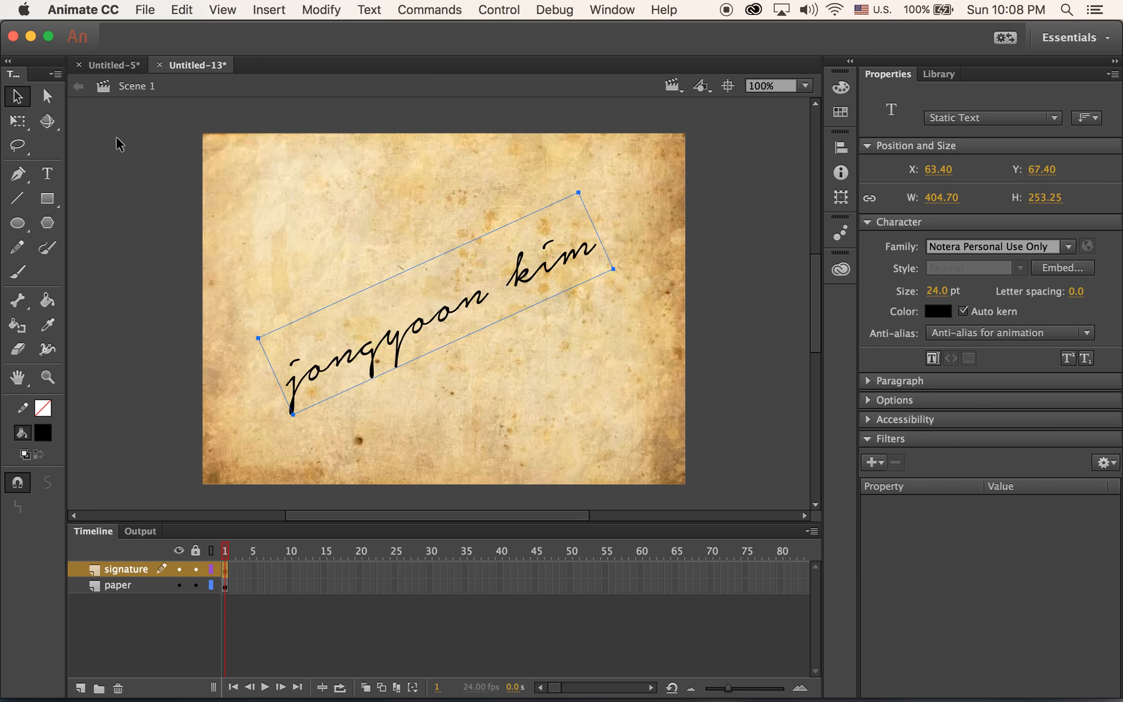
pyautogui.click(141, 141)
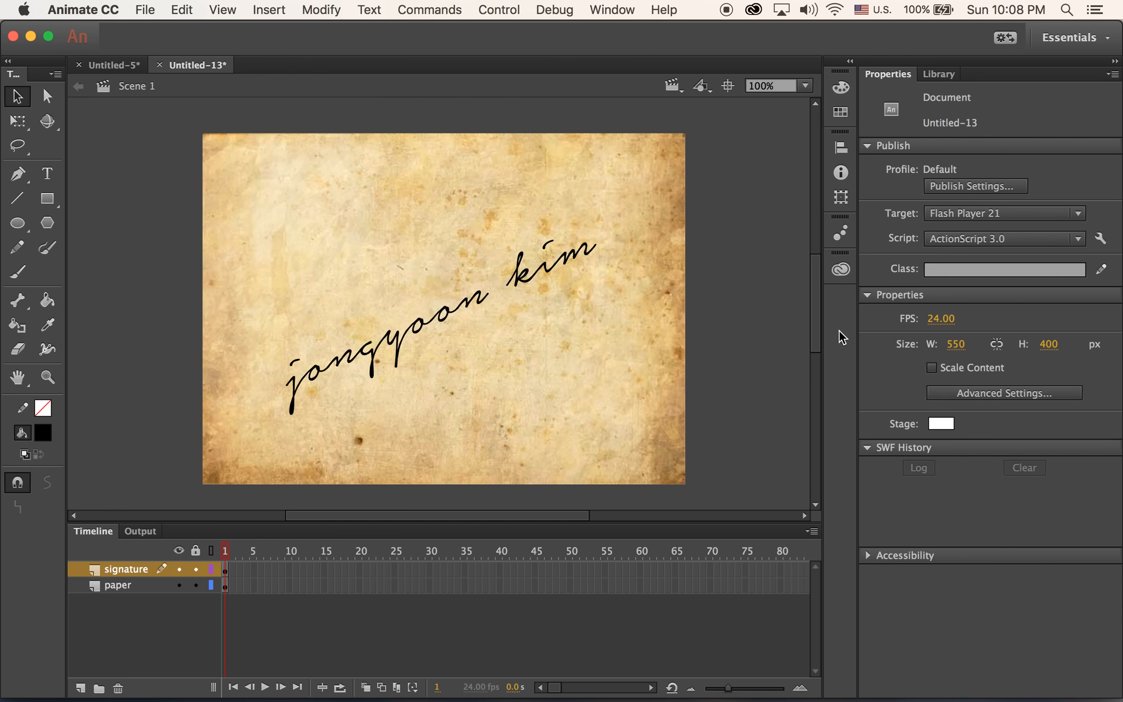
# Move the signature up and slightly right to X 71.40, Y 30.40, then reselect it
pyautogui.moveTo(463, 294); pyautogui.dragTo(461, 258)
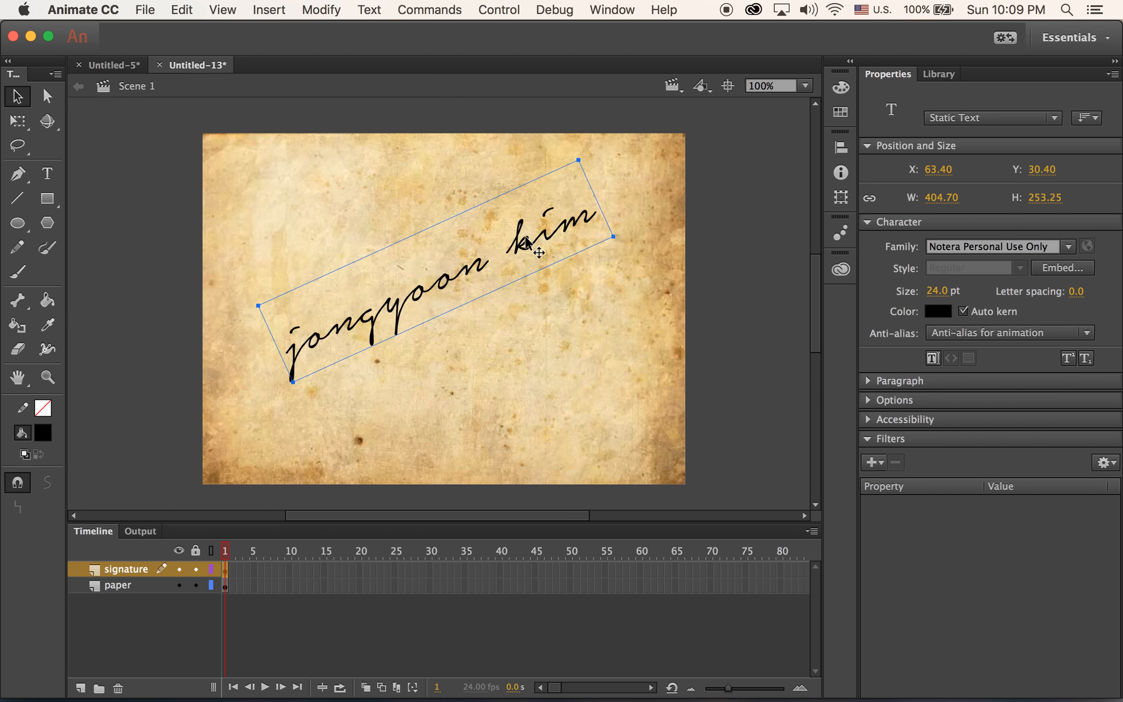
pyautogui.moveTo(525, 246); pyautogui.dragTo(533, 247)
pyautogui.click(759, 305)
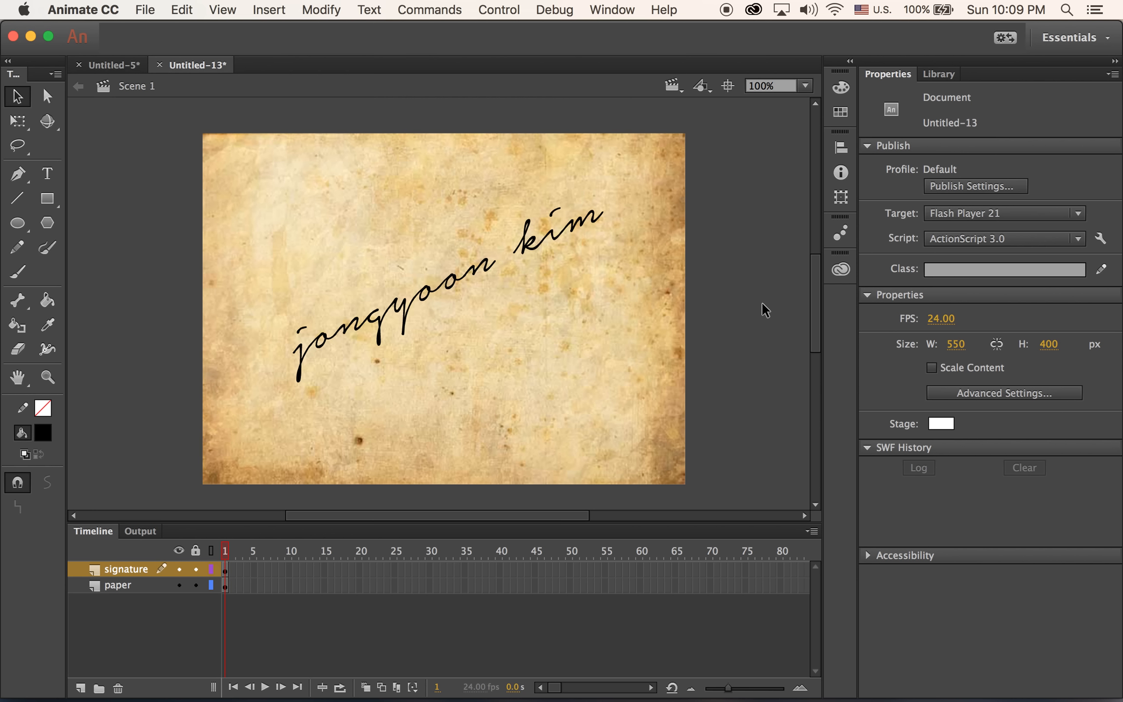
pyautogui.click(448, 289)
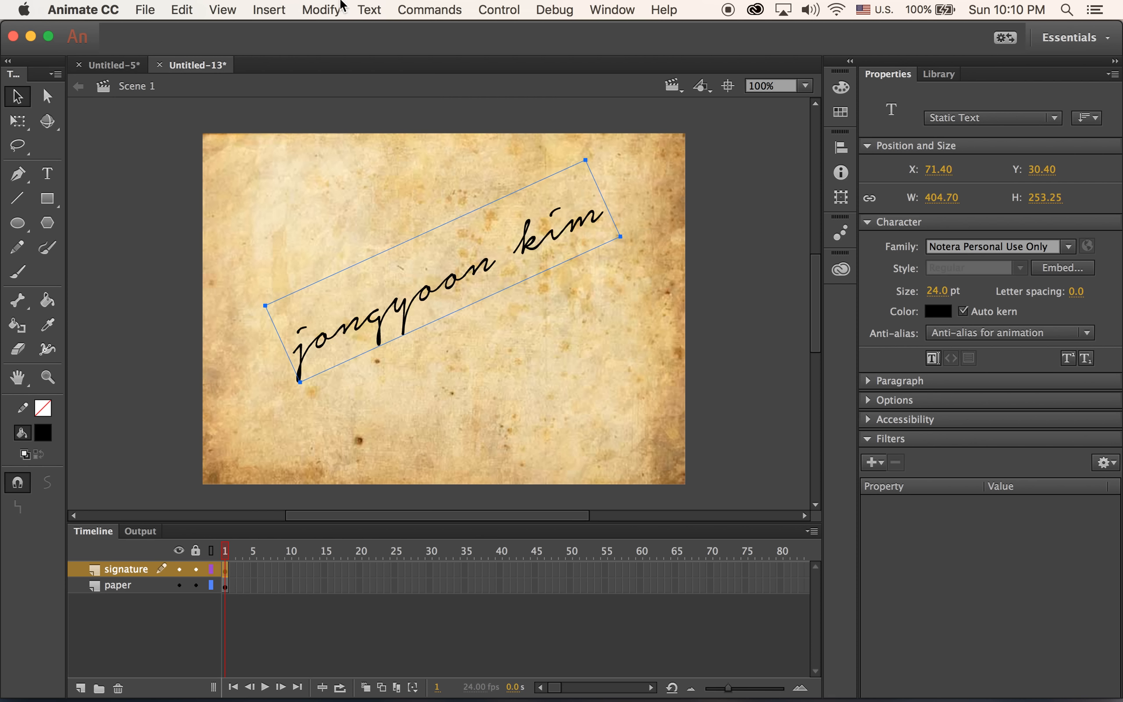
# Break the signature text apart twice with Cmd+B into a vector shape
pyautogui.click(322, 10)
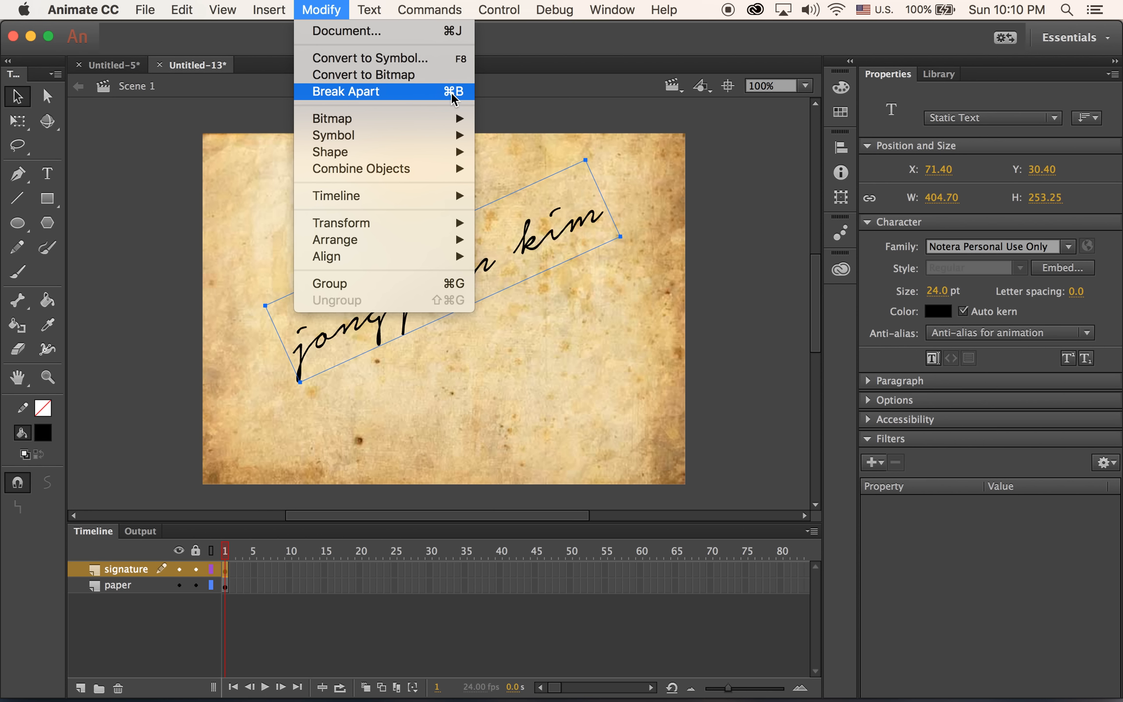
pyautogui.click(326, 8)
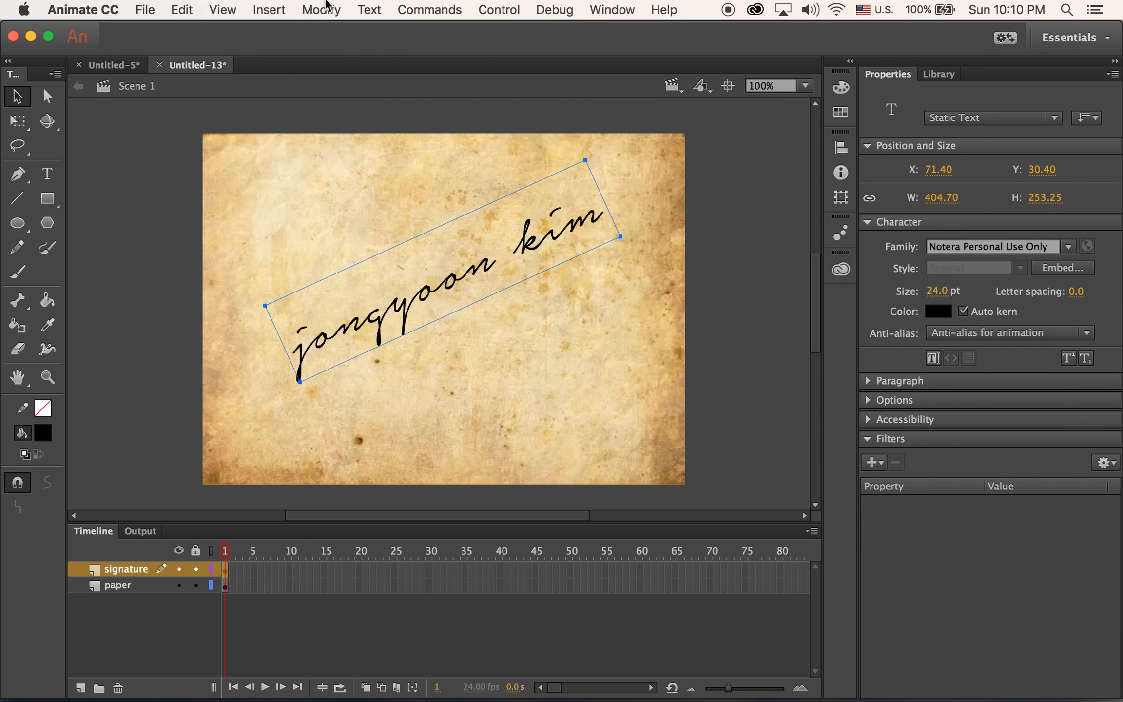
pyautogui.press('super+b')
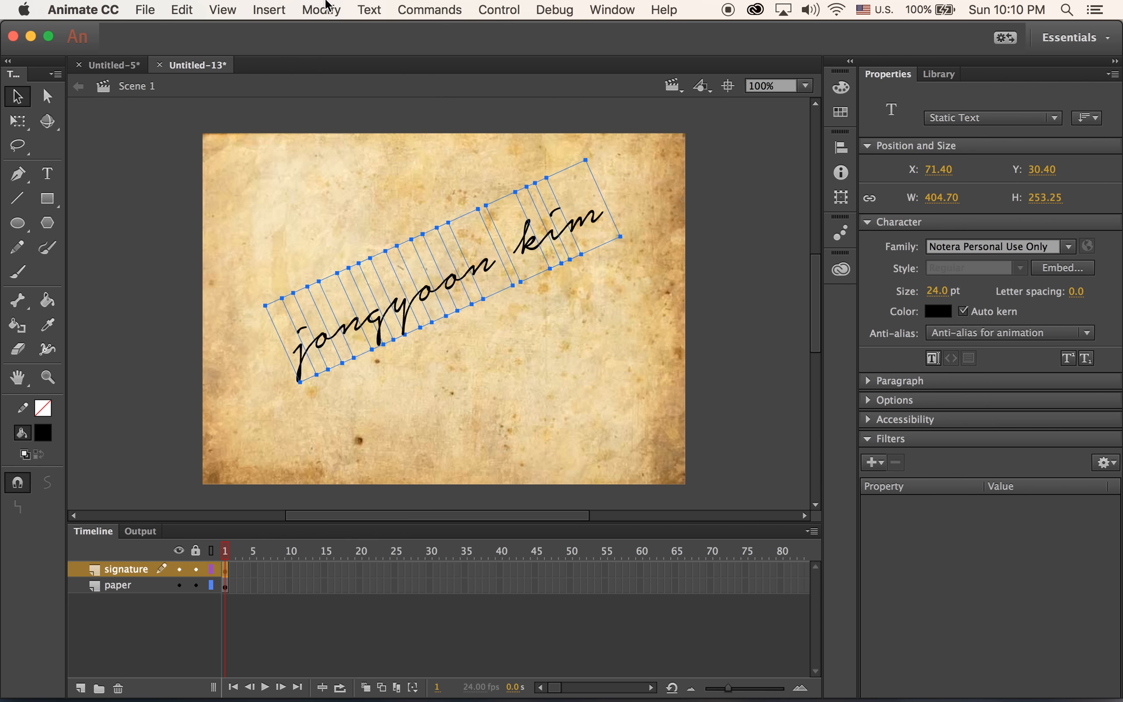
pyautogui.press('super+b')
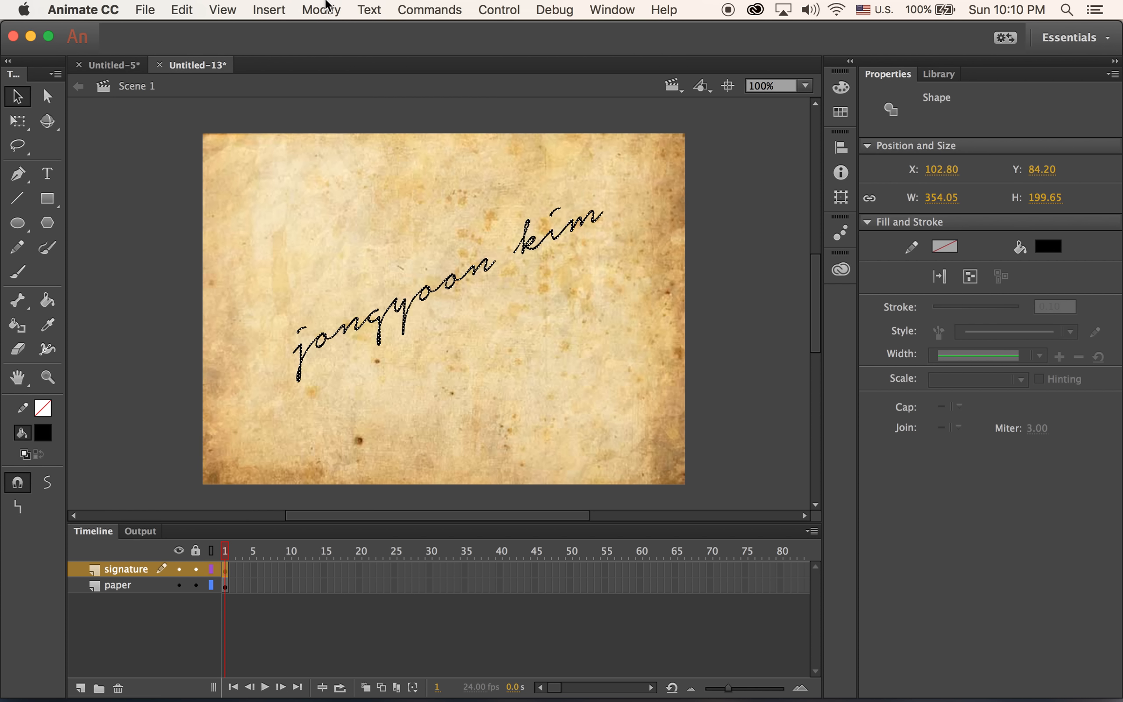
pyautogui.click(181, 287)
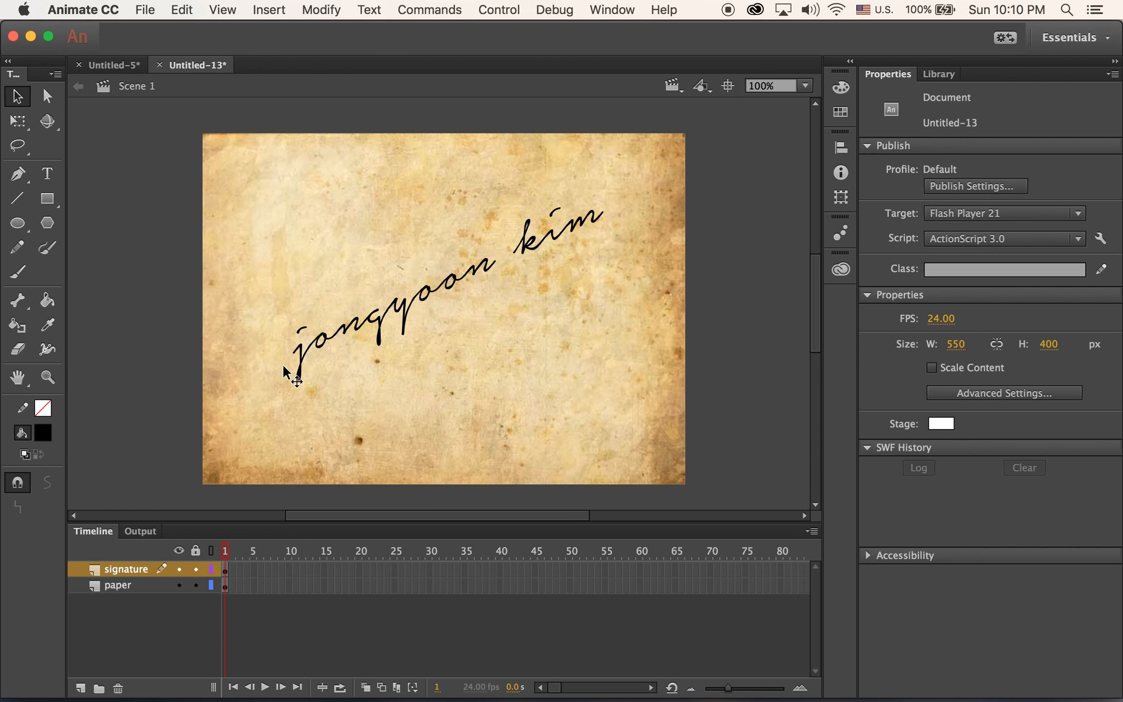
# Lock and hide the paper layer, then add a signature keyframe at frame 2
pyautogui.click(195, 585)
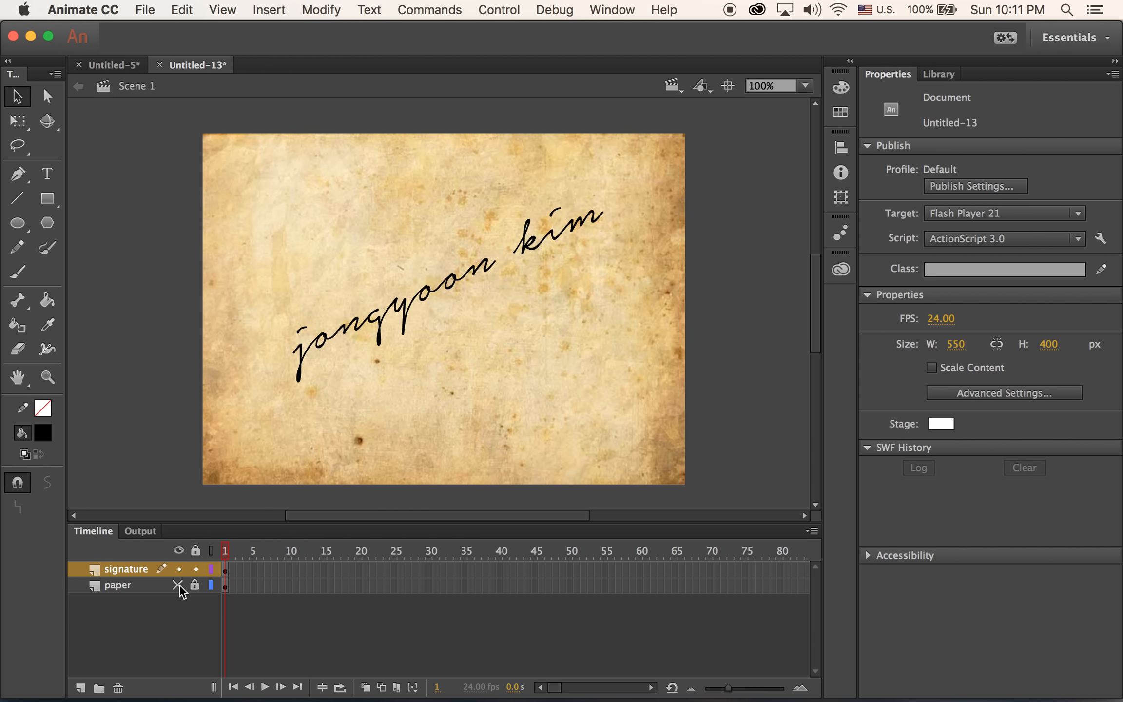
pyautogui.click(179, 585)
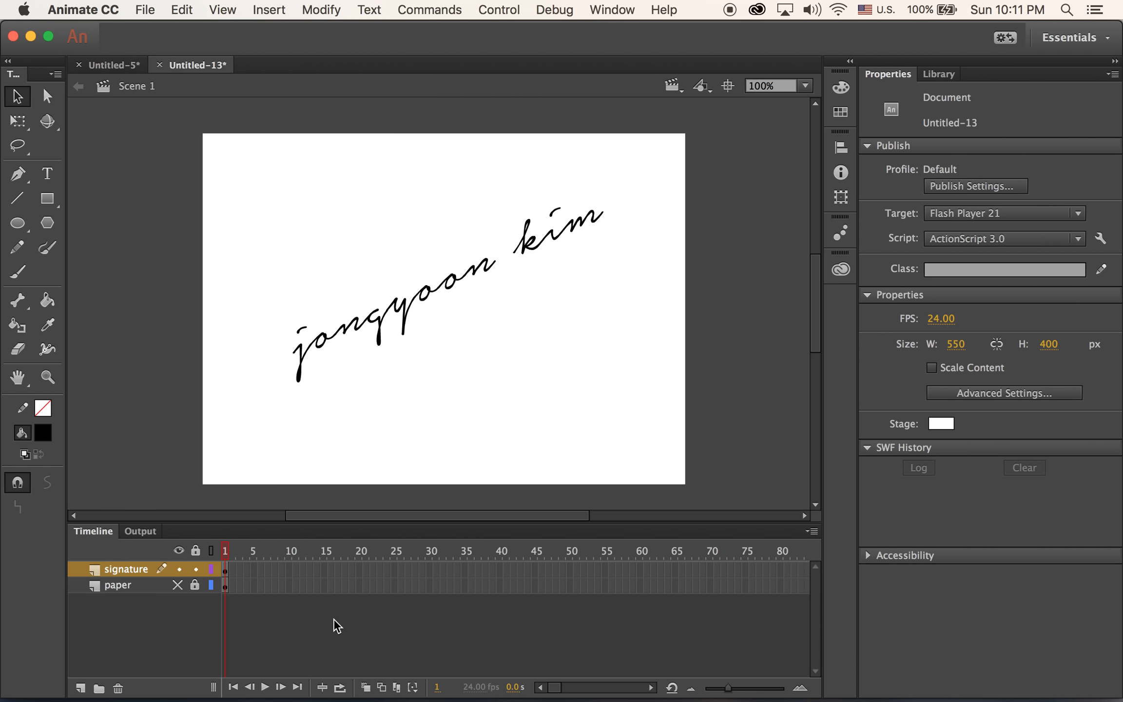
pyautogui.click(143, 574)
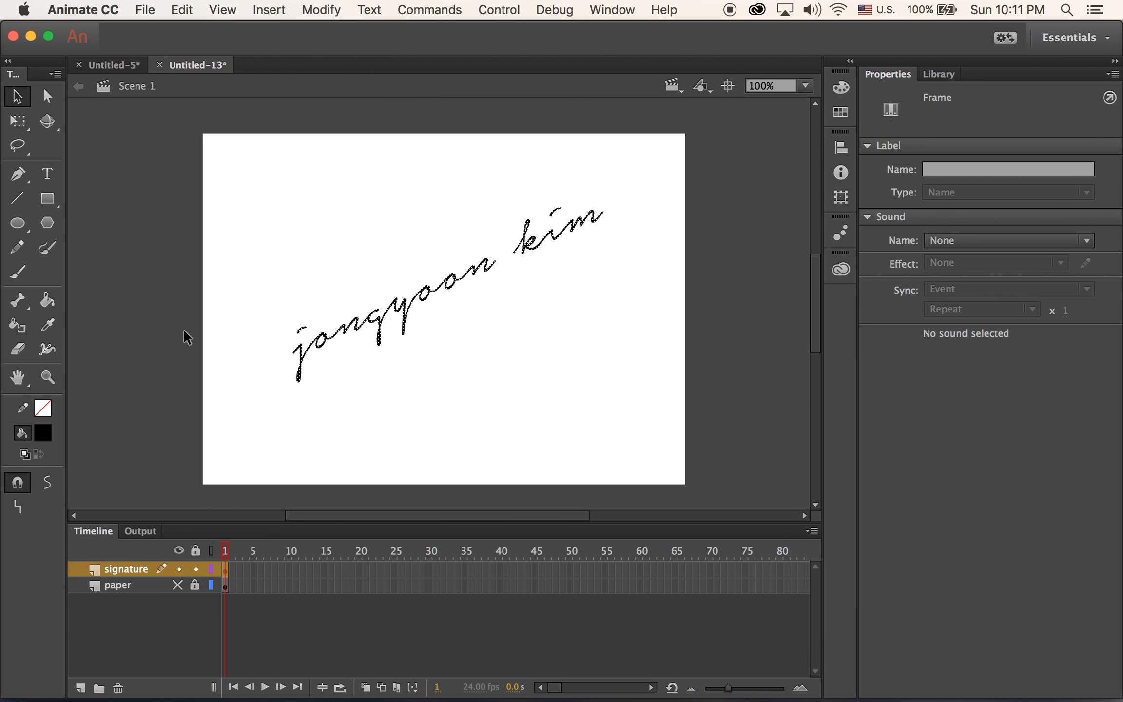
pyautogui.press('F6')
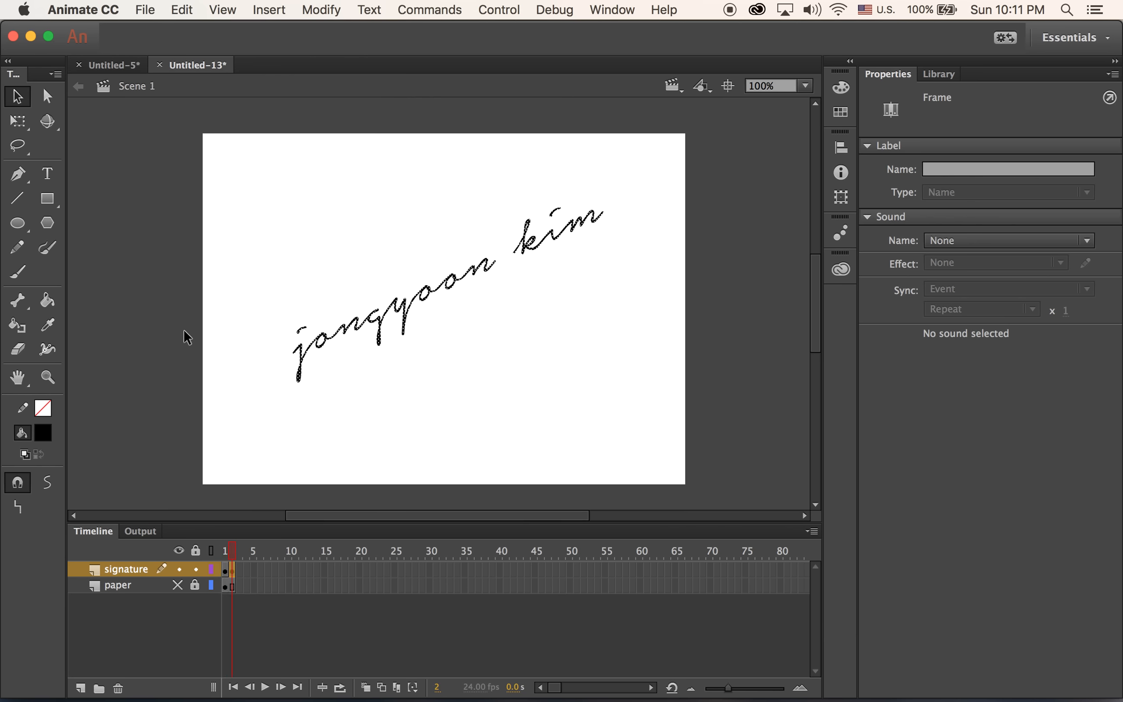
pyautogui.moveTo(231, 549)
pyautogui.mouseDown()
pyautogui.moveTo(219, 550)
pyautogui.moveTo(241, 555)
pyautogui.mouseUp()
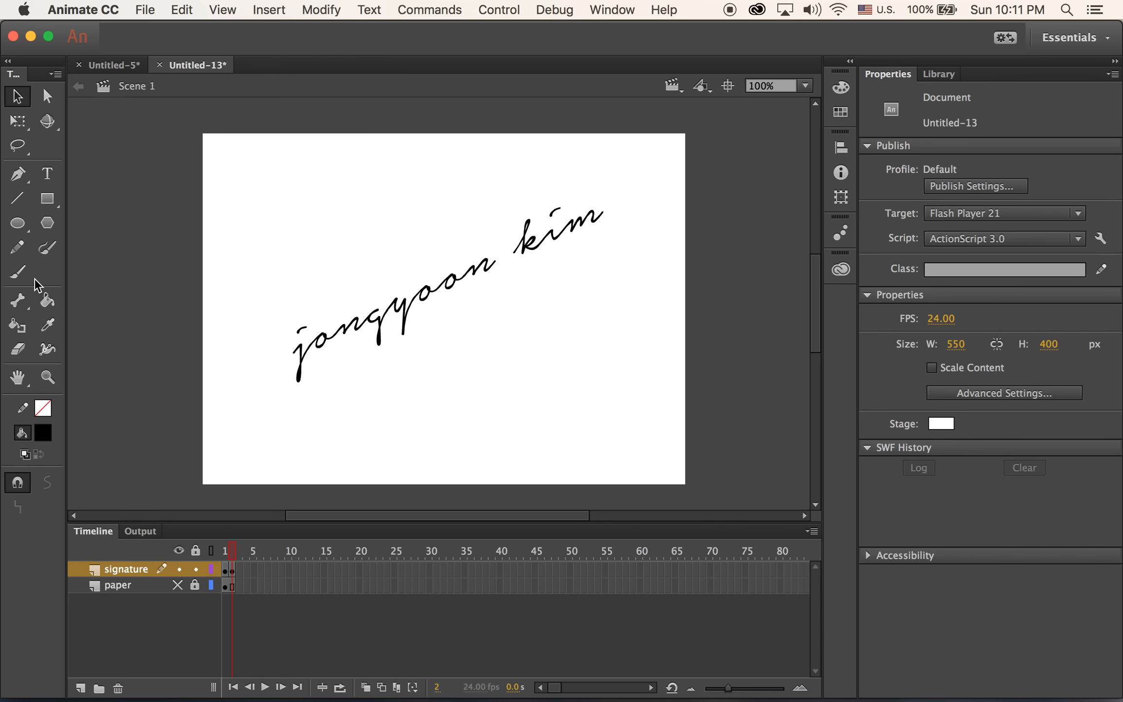
# Erase the i's dot and the final m's strokes across keyframes 2–6
pyautogui.click(21, 351)
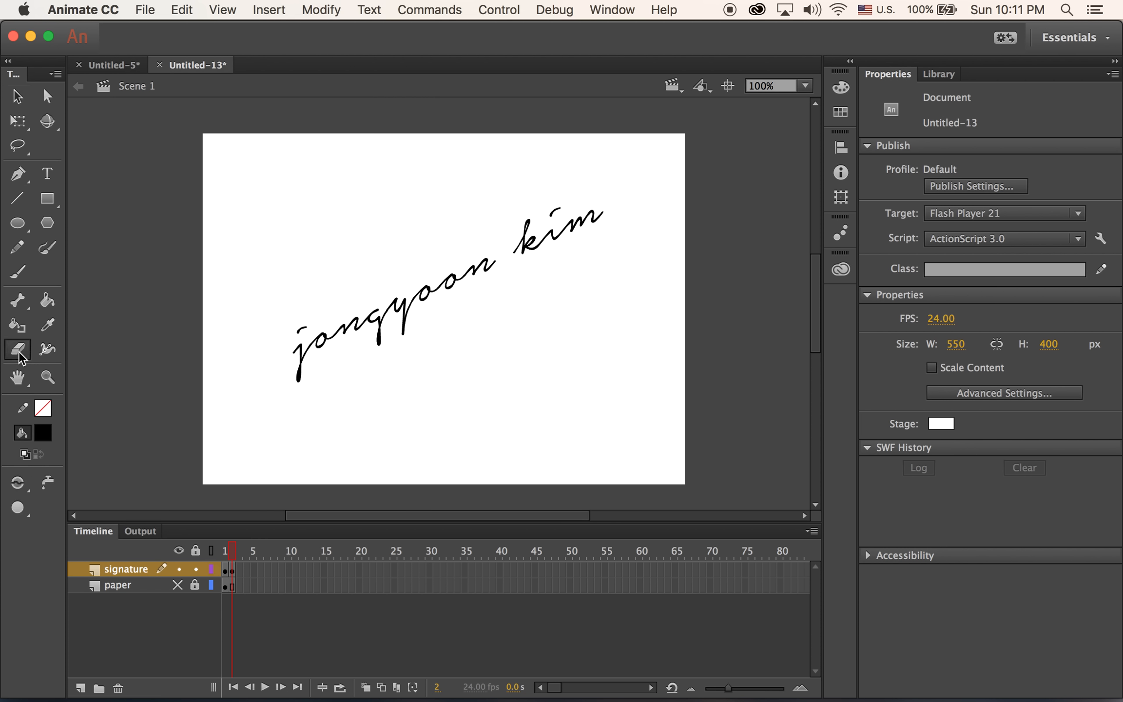
pyautogui.click(18, 516)
pyautogui.click(54, 563)
pyautogui.moveTo(558, 208)
pyautogui.mouseDown()
pyautogui.moveTo(546, 220)
pyautogui.moveTo(559, 210)
pyautogui.mouseUp()
pyautogui.press('F6')
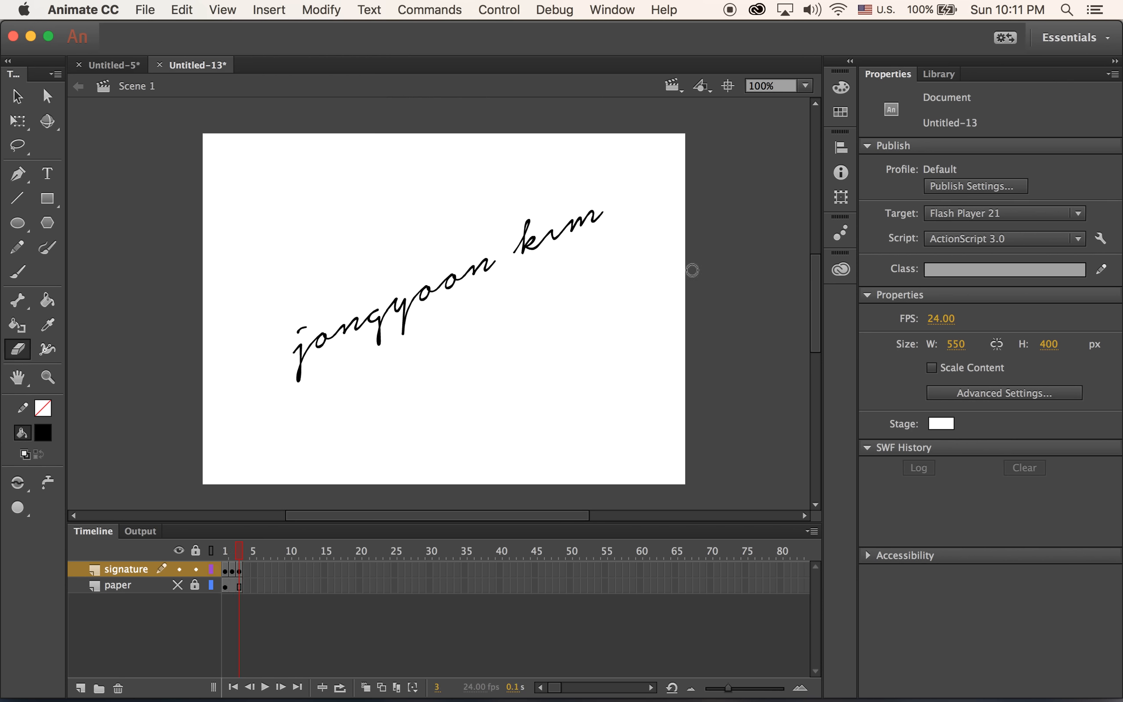
pyautogui.moveTo(612, 208)
pyautogui.mouseDown()
pyautogui.moveTo(593, 223)
pyautogui.moveTo(591, 210)
pyautogui.mouseUp()
pyautogui.press('F6')
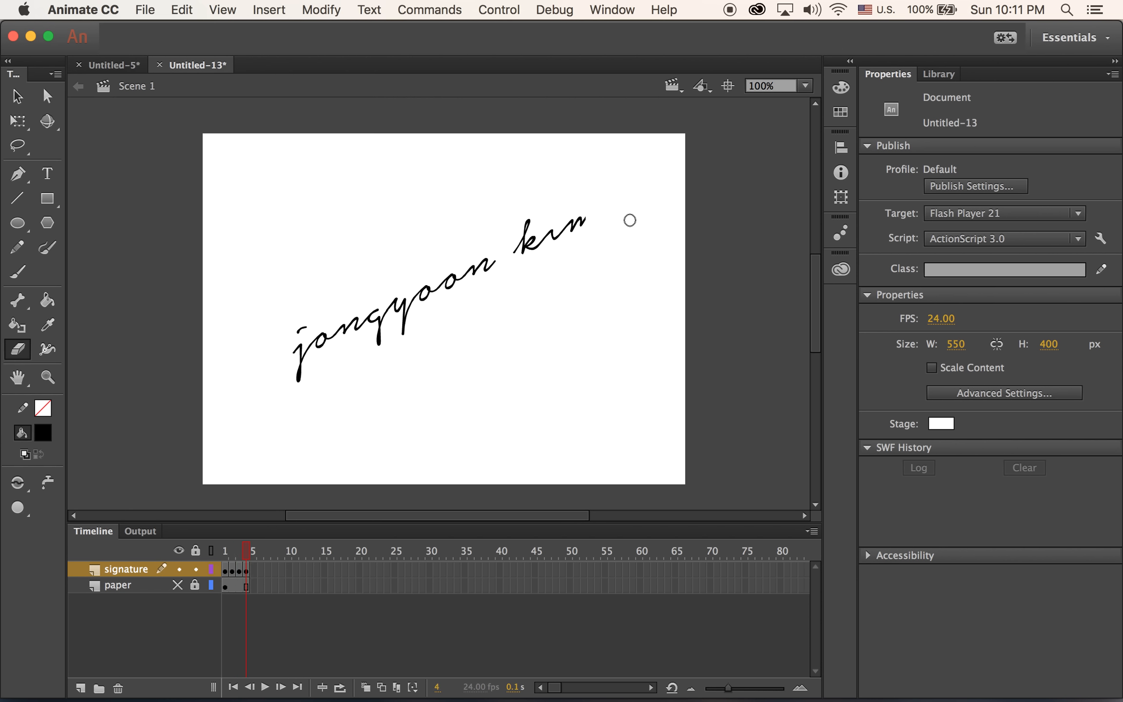
pyautogui.moveTo(584, 213); pyautogui.dragTo(573, 226)
pyautogui.press('F6')
pyautogui.moveTo(575, 227)
pyautogui.mouseDown()
pyautogui.moveTo(556, 239)
pyautogui.moveTo(548, 231)
pyautogui.mouseUp()
pyautogui.press('F6')
# Erase the k, the first word's last n and last o across keyframes 6–11
pyautogui.moveTo(547, 231)
pyautogui.mouseDown()
pyautogui.moveTo(529, 253)
pyautogui.moveTo(534, 244)
pyautogui.mouseUp()
pyautogui.press('F6')
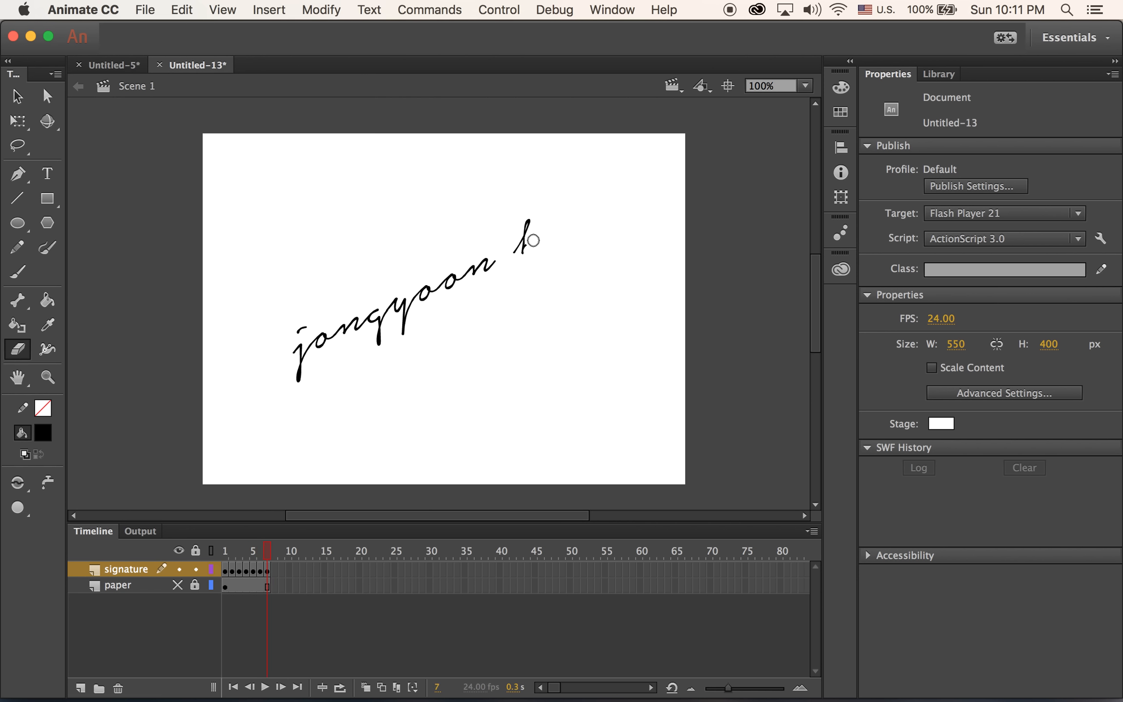
pyautogui.moveTo(532, 241); pyautogui.dragTo(535, 250)
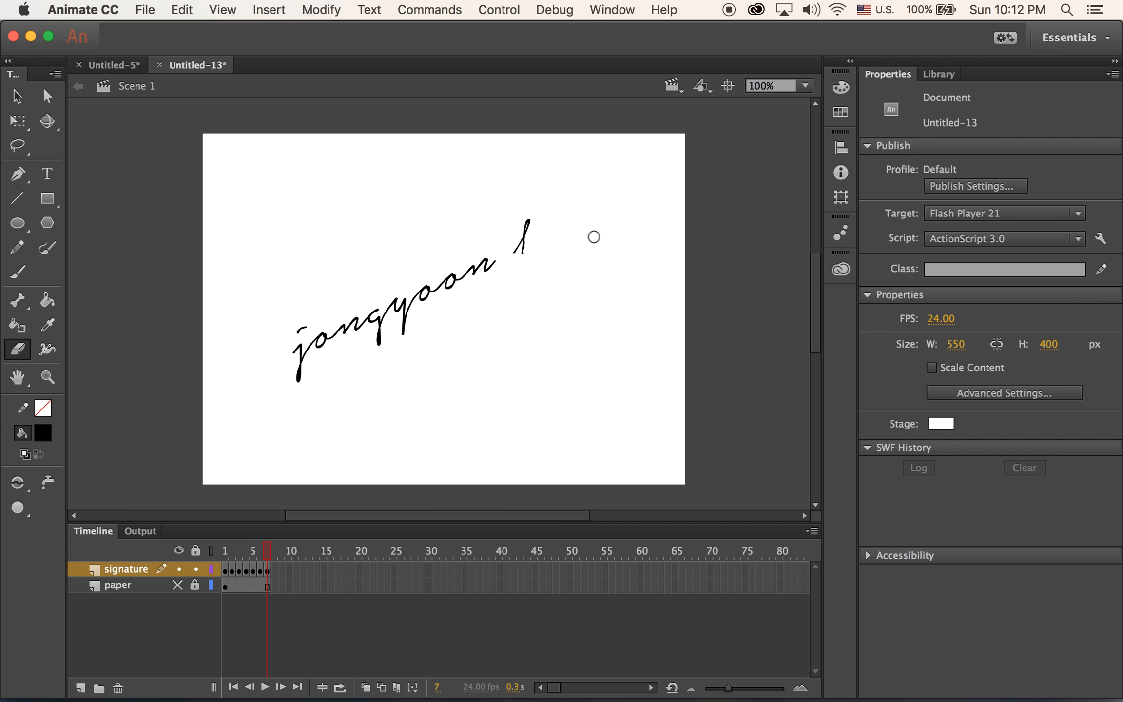
pyautogui.press('F6')
pyautogui.moveTo(523, 253)
pyautogui.mouseDown()
pyautogui.moveTo(527, 221)
pyautogui.moveTo(511, 254)
pyautogui.mouseUp()
pyautogui.press('F6')
pyautogui.moveTo(501, 257); pyautogui.dragTo(462, 279)
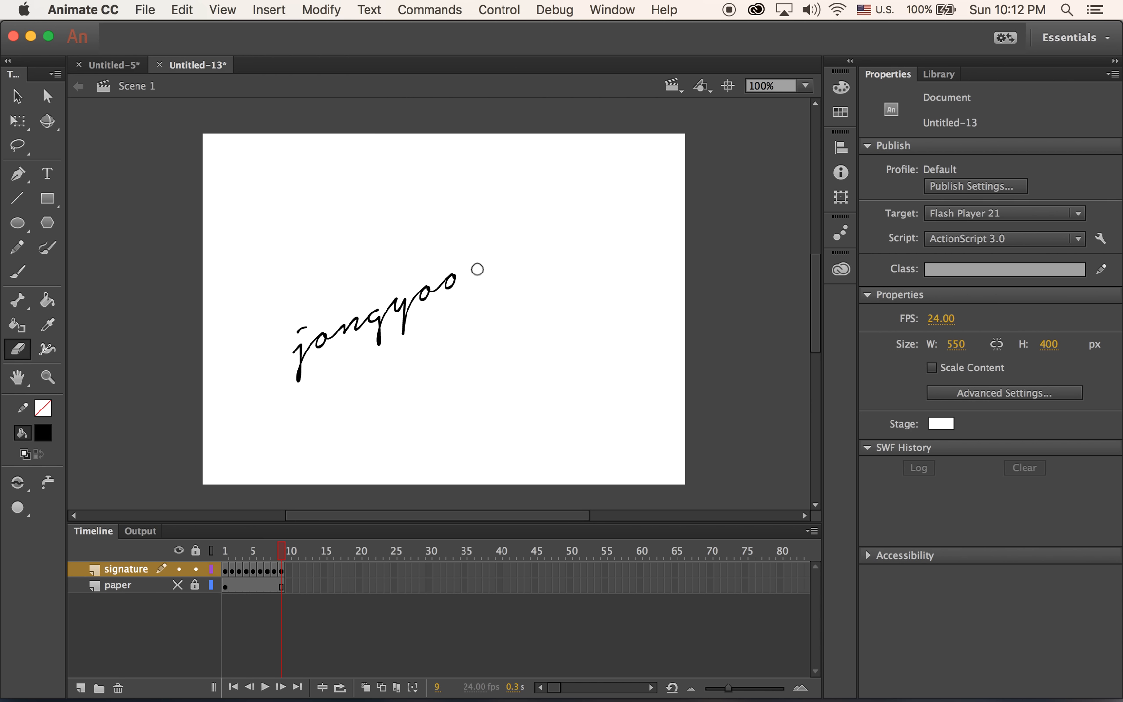
pyautogui.press('F6')
pyautogui.moveTo(459, 281)
pyautogui.mouseDown()
pyautogui.moveTo(452, 272)
pyautogui.moveTo(414, 301)
pyautogui.mouseUp()
pyautogui.press('F6')
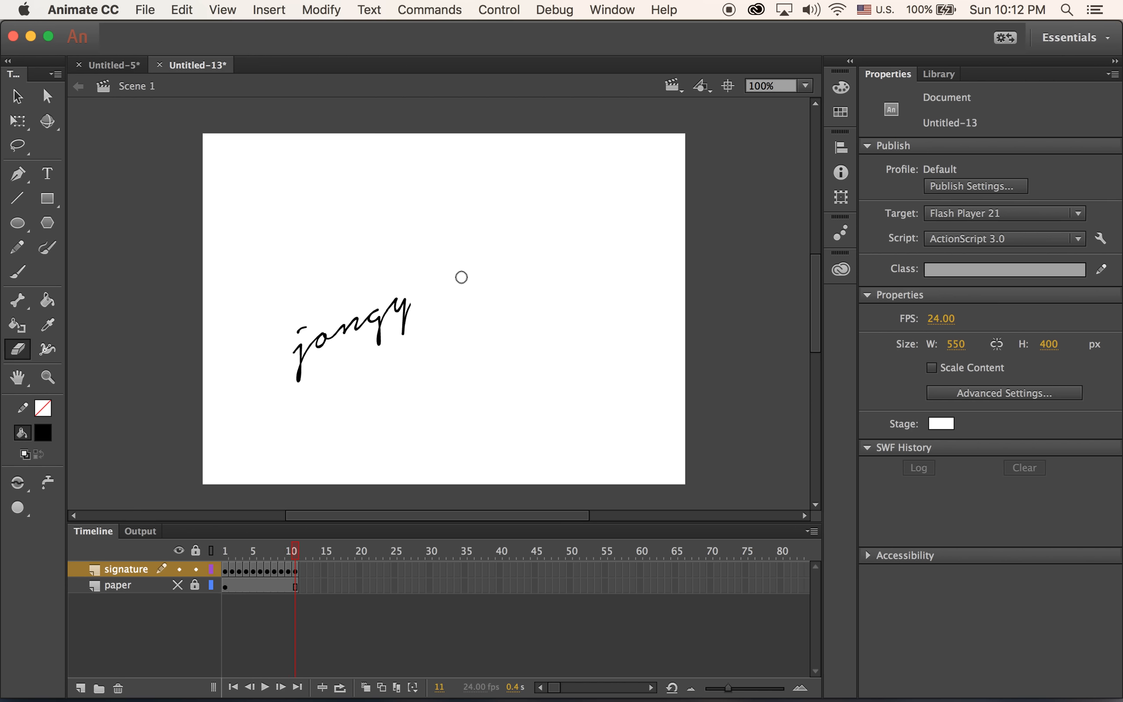
# Erase the y, g and j through the final blank keyframe, then rewind to frame 1
pyautogui.press('F6')
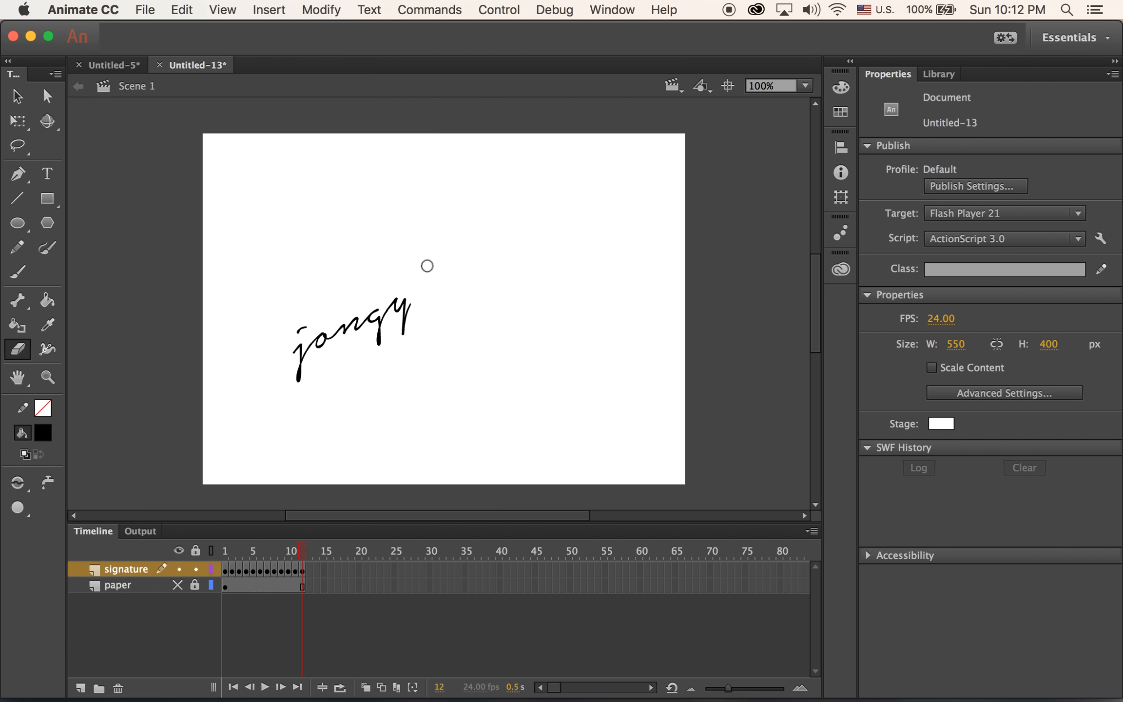
pyautogui.moveTo(408, 304)
pyautogui.mouseDown()
pyautogui.moveTo(401, 336)
pyautogui.moveTo(403, 299)
pyautogui.moveTo(394, 310)
pyautogui.mouseUp()
pyautogui.press('F6')
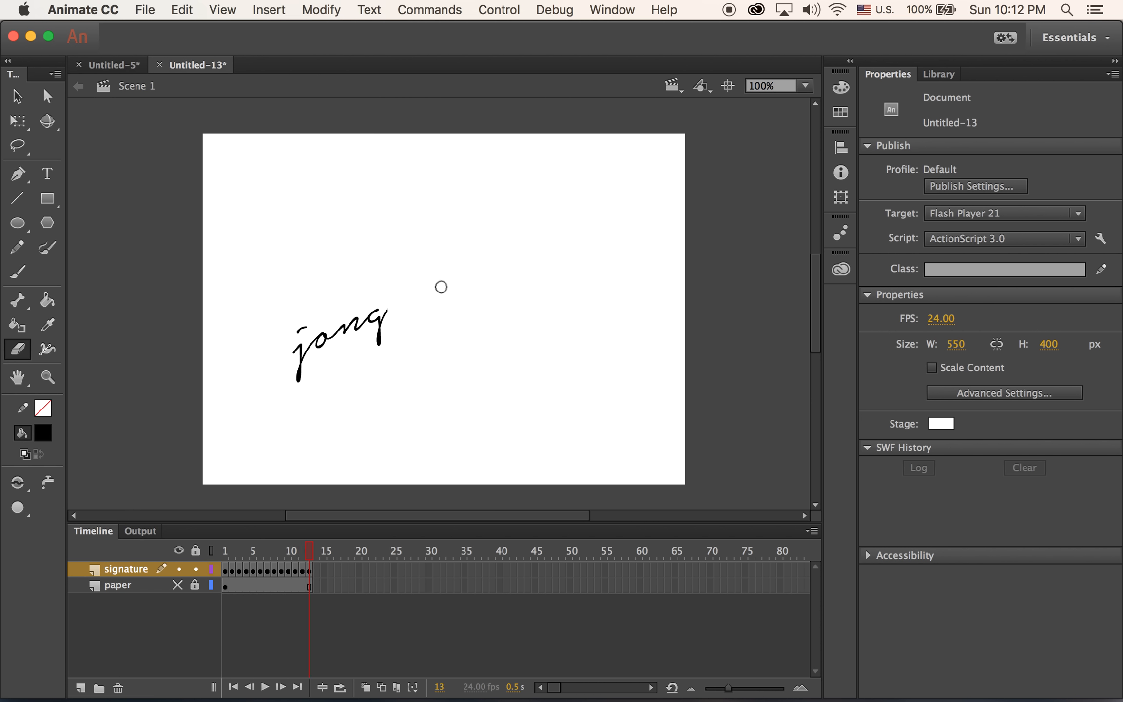
pyautogui.moveTo(400, 300)
pyautogui.mouseDown()
pyautogui.moveTo(378, 345)
pyautogui.moveTo(370, 309)
pyautogui.moveTo(450, 274)
pyautogui.moveTo(359, 331)
pyautogui.moveTo(359, 305)
pyautogui.moveTo(353, 325)
pyautogui.moveTo(319, 352)
pyautogui.mouseUp()
pyautogui.press('F6')
pyautogui.press('F6')
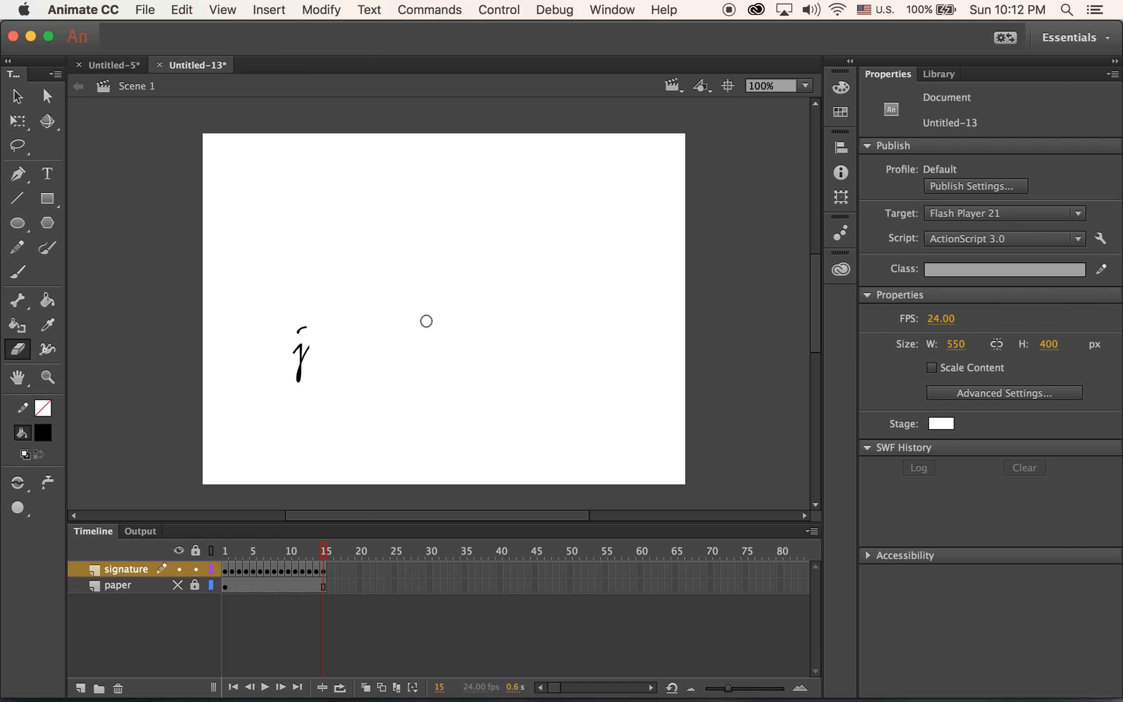
pyautogui.press('F6')
pyautogui.moveTo(302, 348)
pyautogui.mouseDown()
pyautogui.moveTo(299, 380)
pyautogui.moveTo(291, 336)
pyautogui.mouseUp()
pyautogui.press('F6')
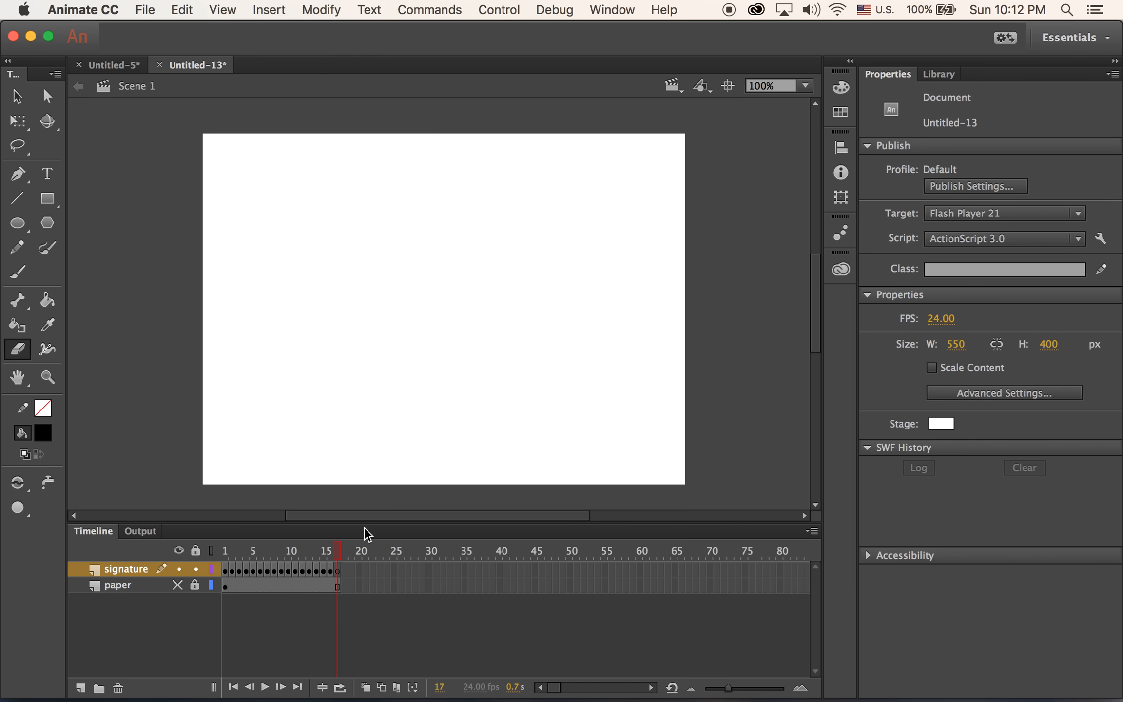
pyautogui.moveTo(334, 551); pyautogui.dragTo(224, 553)
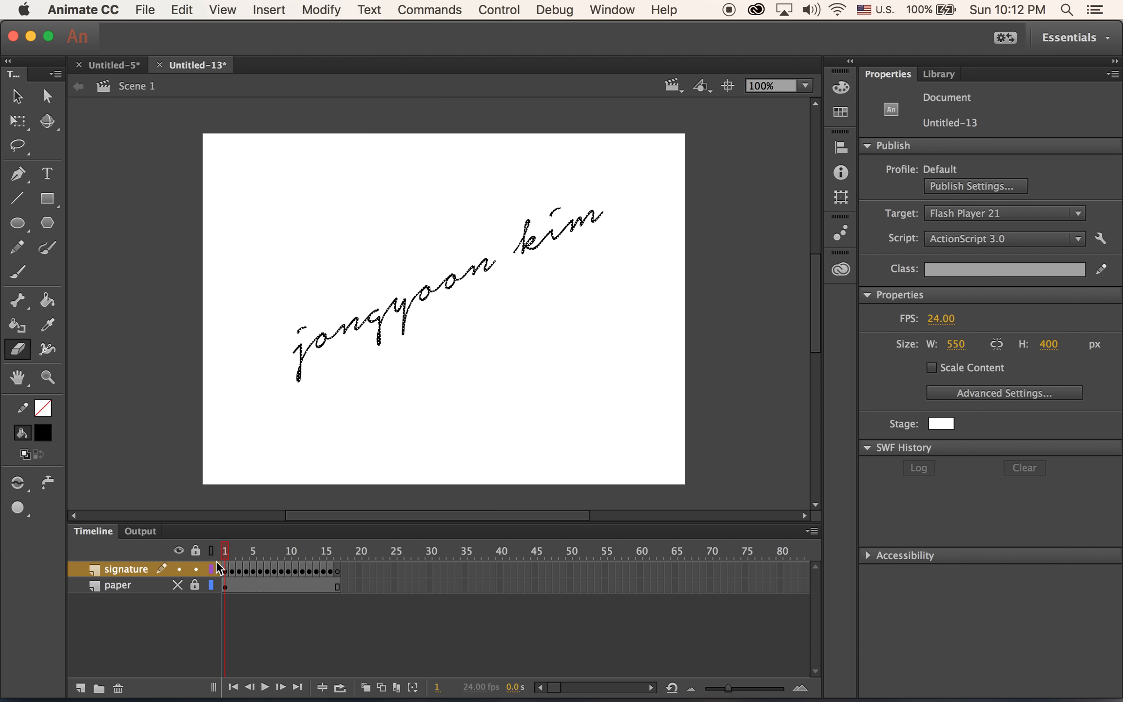
# Show the paper layer, play the erasing animation, and select signature frames 1–17
pyautogui.click(178, 585)
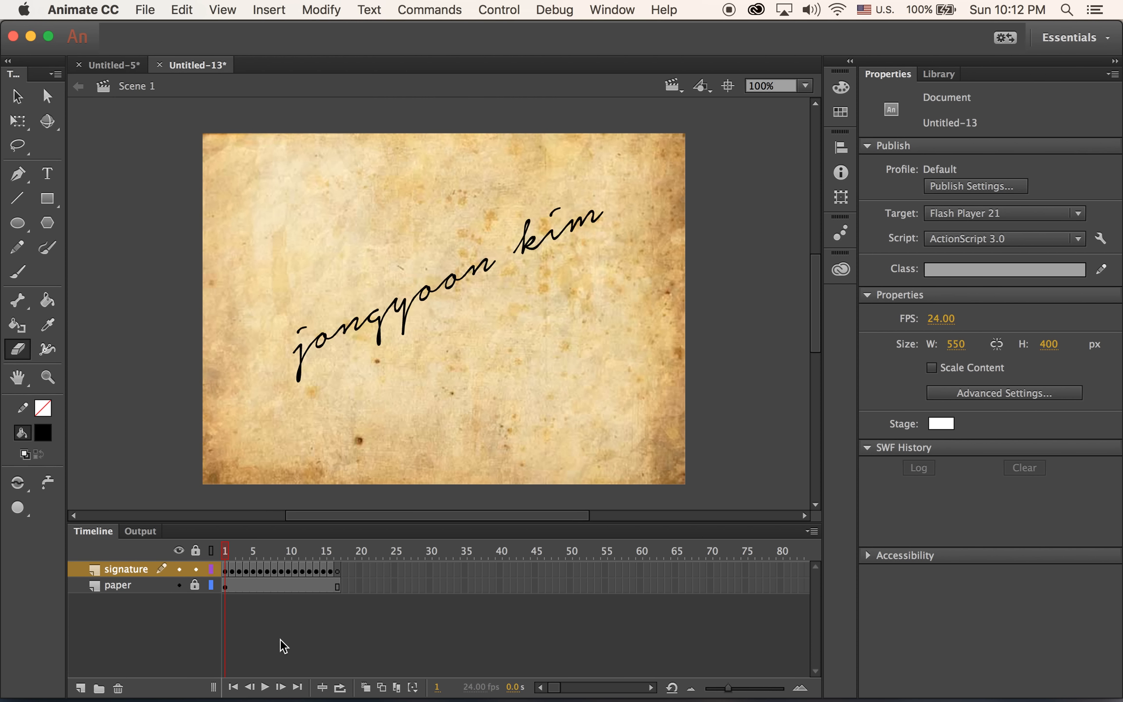
pyautogui.press('Return')
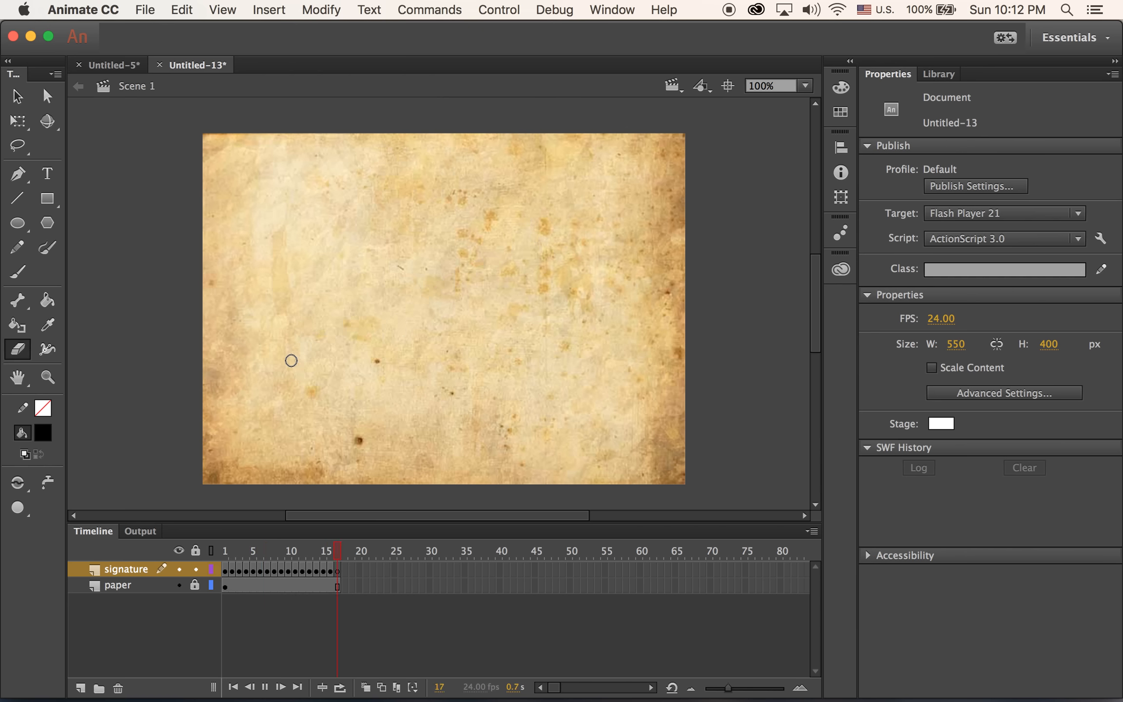
pyautogui.press('Return')
pyautogui.press('Return')
pyautogui.click(125, 575)
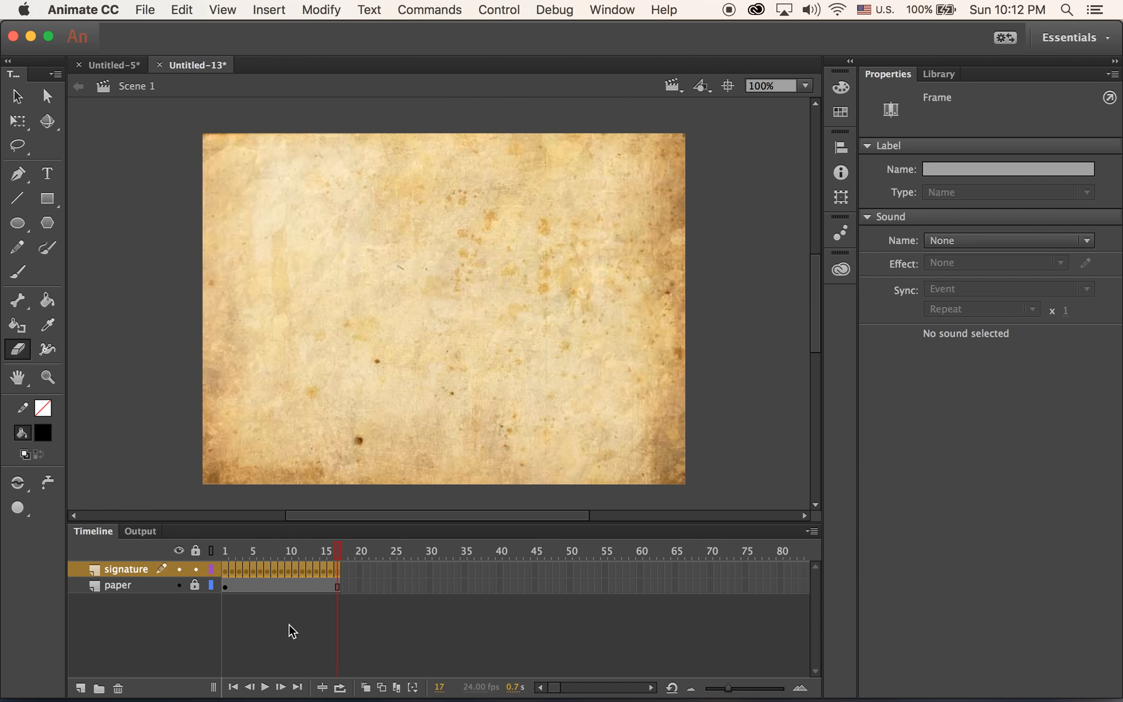
pyautogui.moveTo(271, 569); pyautogui.dragTo(269, 572)
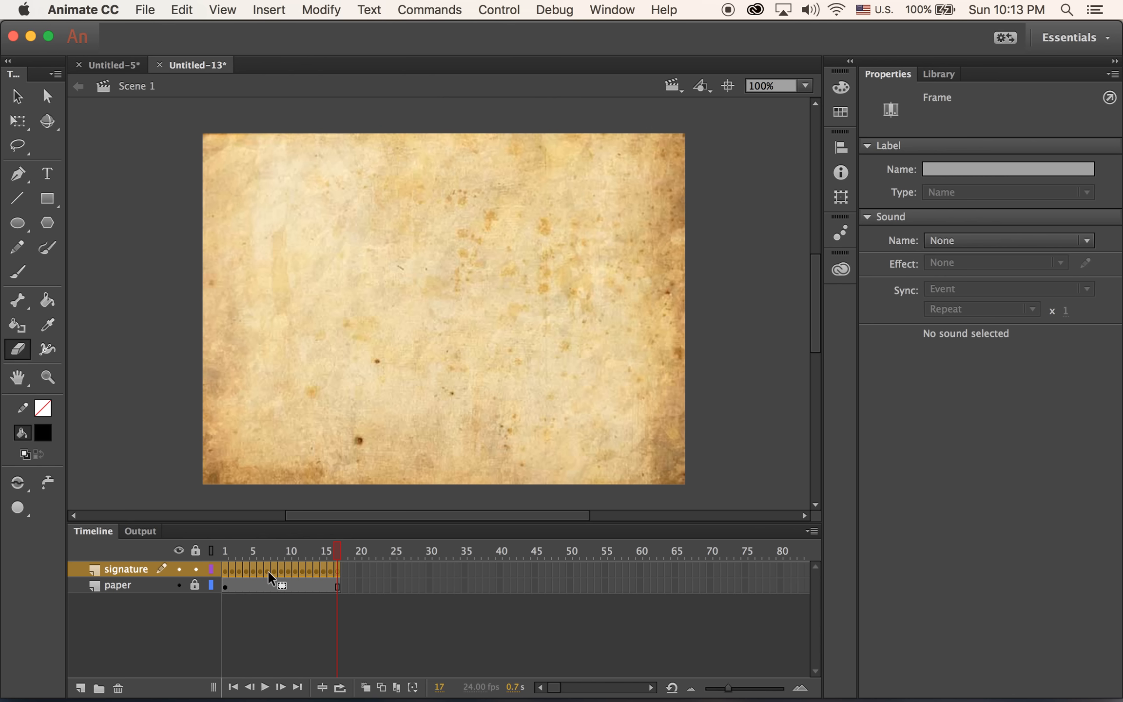
# Reverse the selected signature frames and replay the write-on animation
pyautogui.rightClick(271, 578)
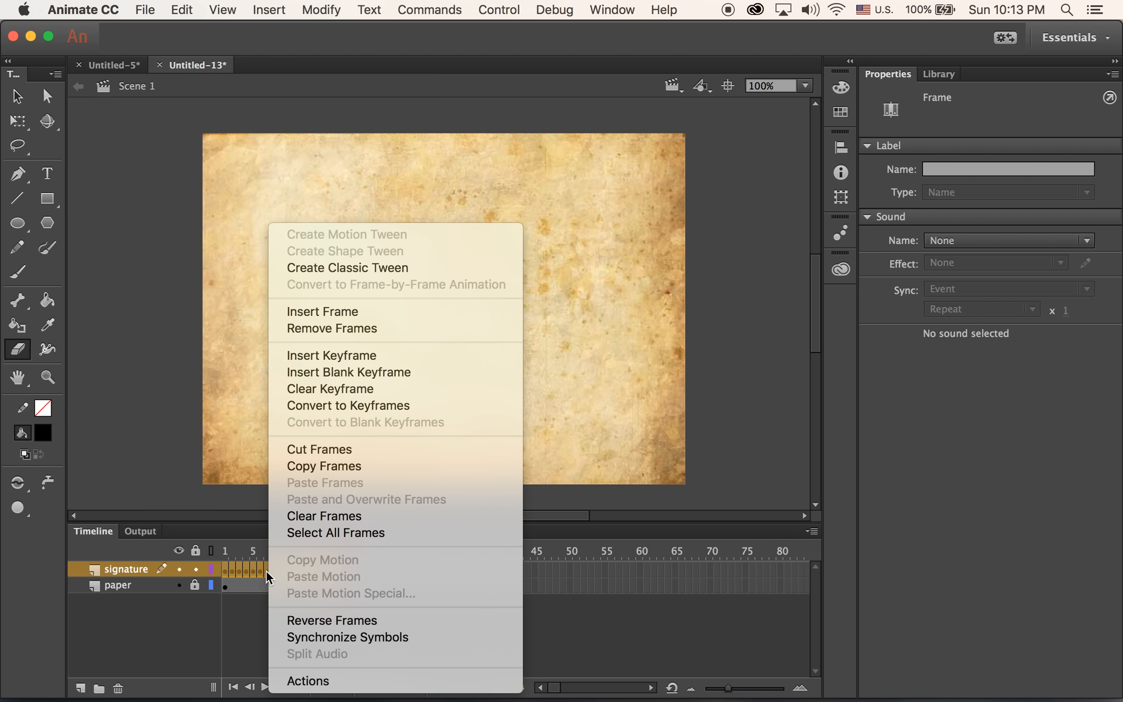
pyautogui.click(410, 623)
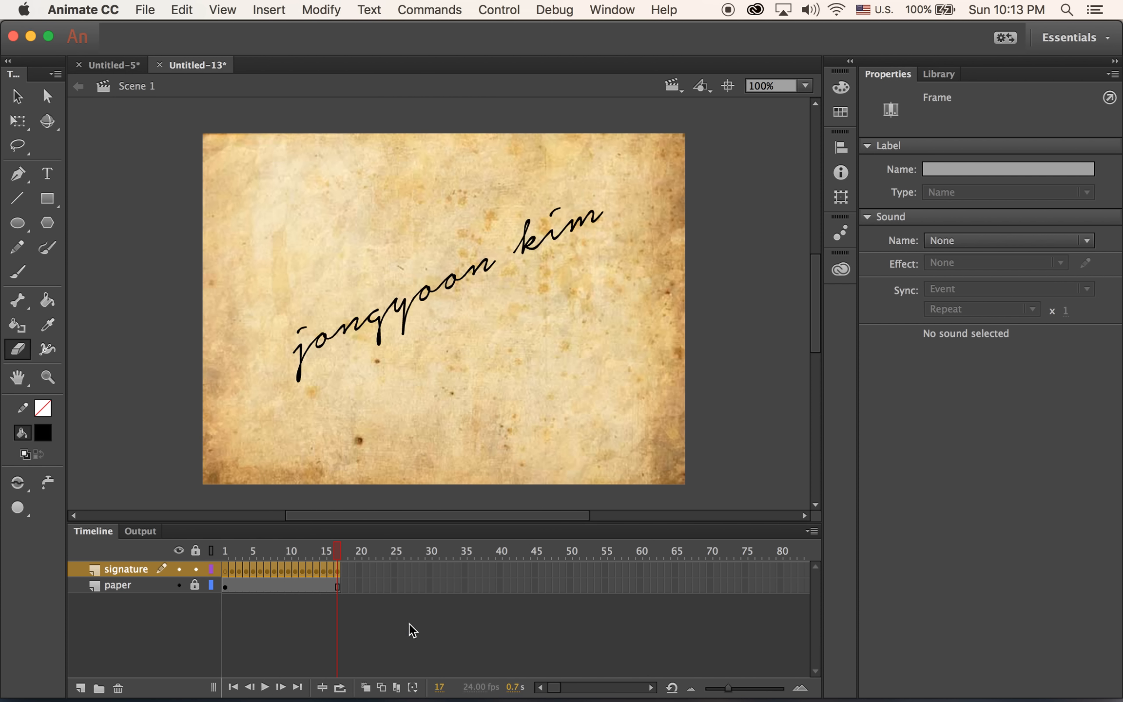
pyautogui.press('Return')
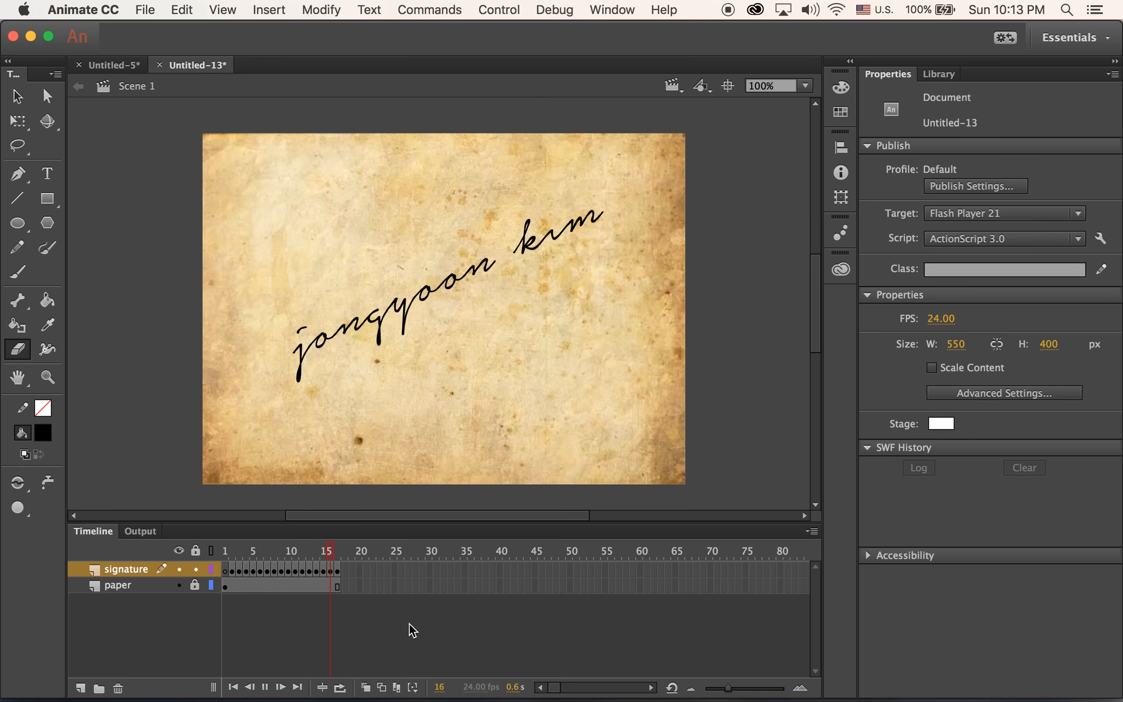
pyautogui.press('Return')
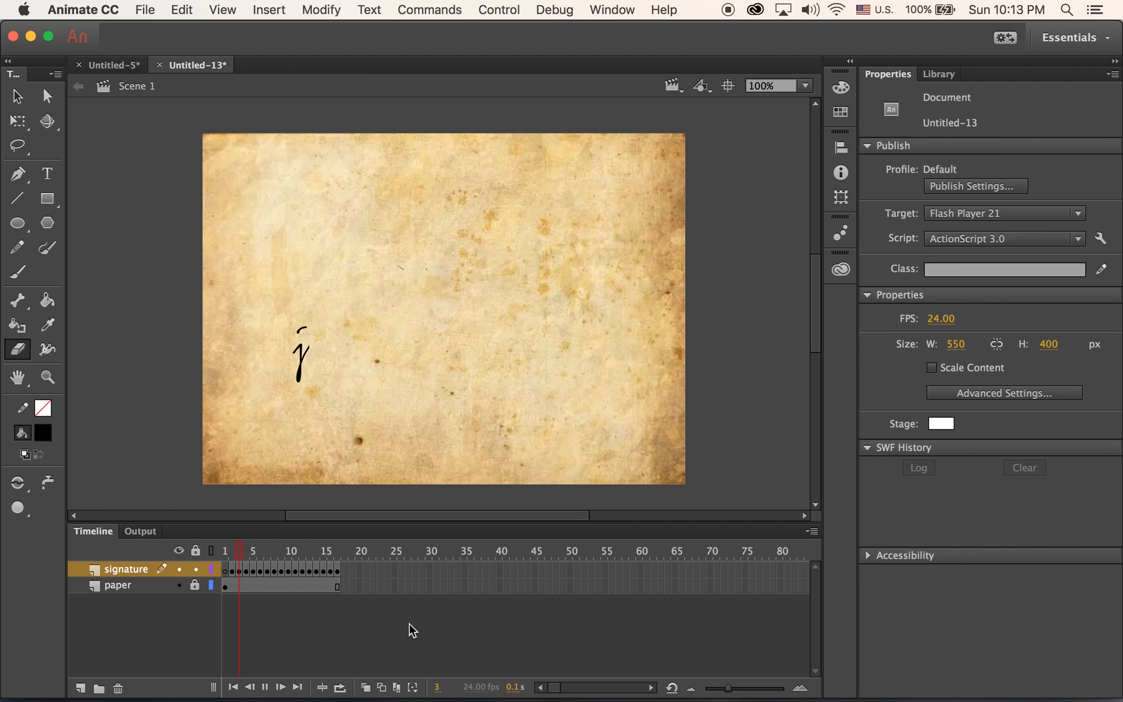
pyautogui.press('Return')
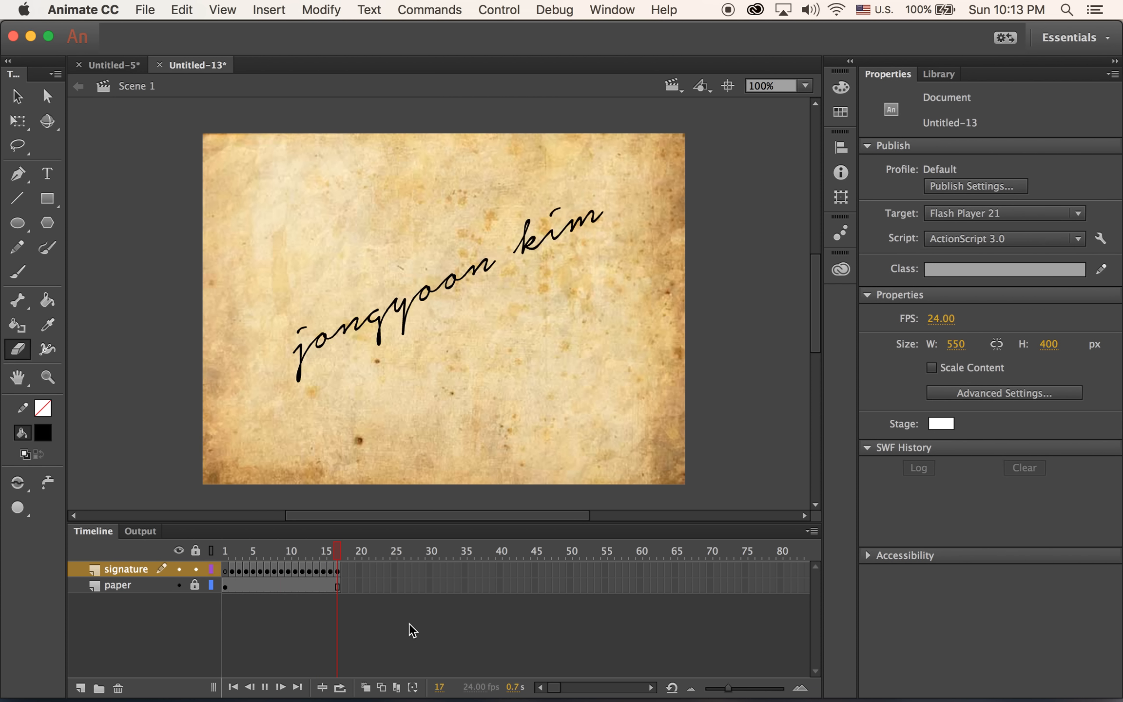
pyautogui.press('Return')
pyautogui.press('Return')
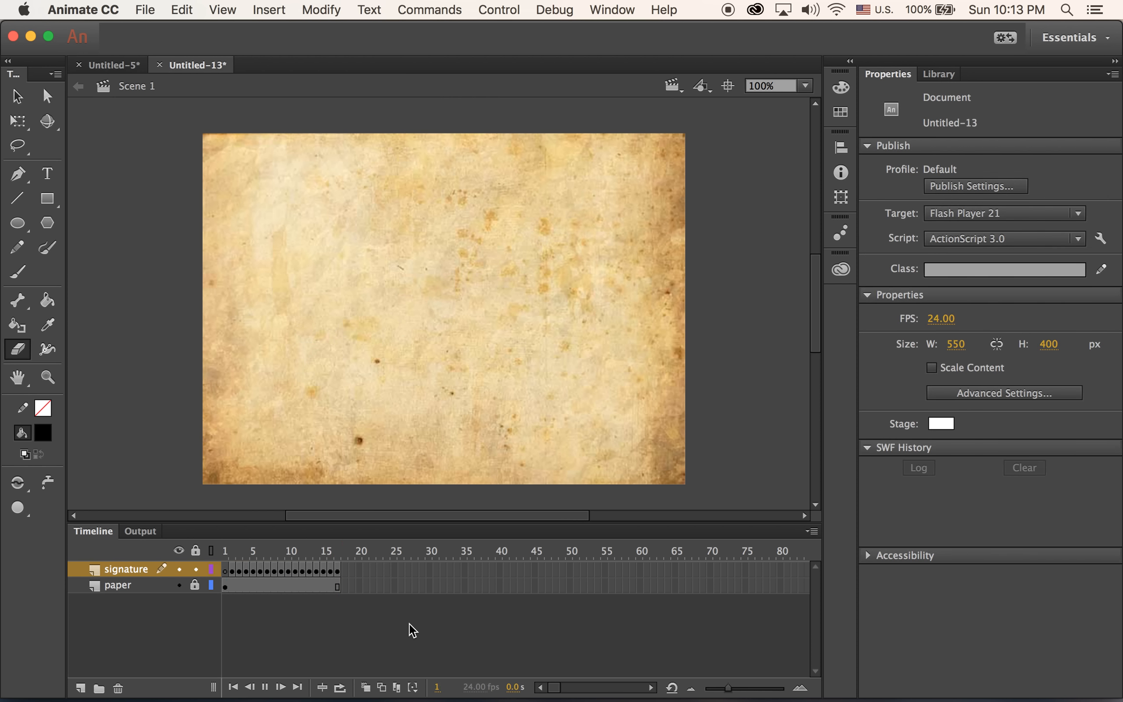